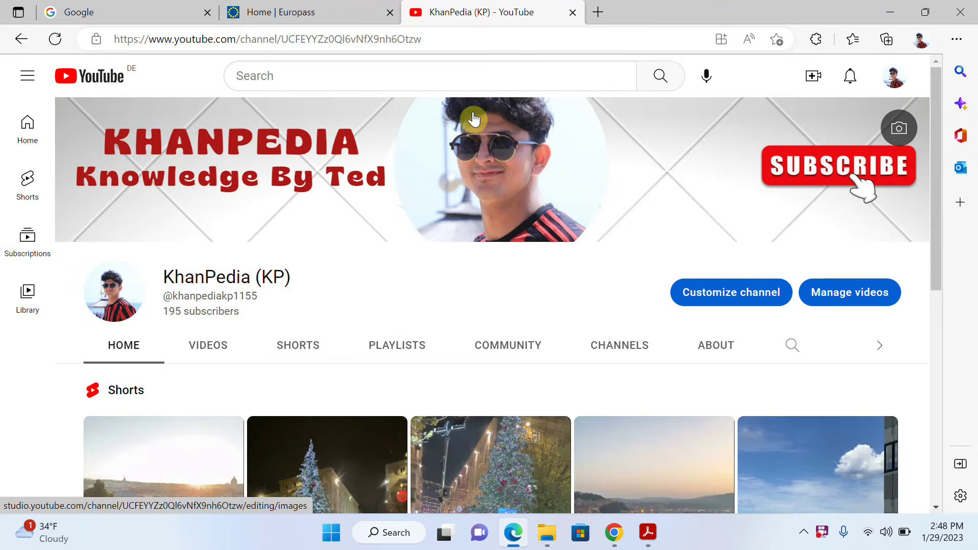
- Bring the CV PDF to the front in the PDF reader and scroll through it
{"action": "scroll", "coordinate": [474, 119], "scroll_direction": "down", "scroll_amount": 10}
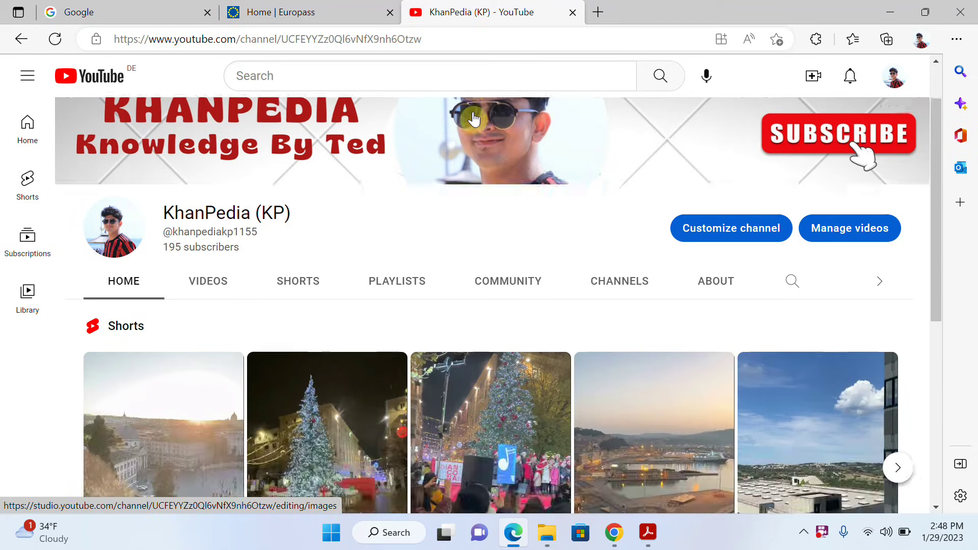
{"action": "scroll", "coordinate": [474, 119], "scroll_direction": "up", "scroll_amount": 10}
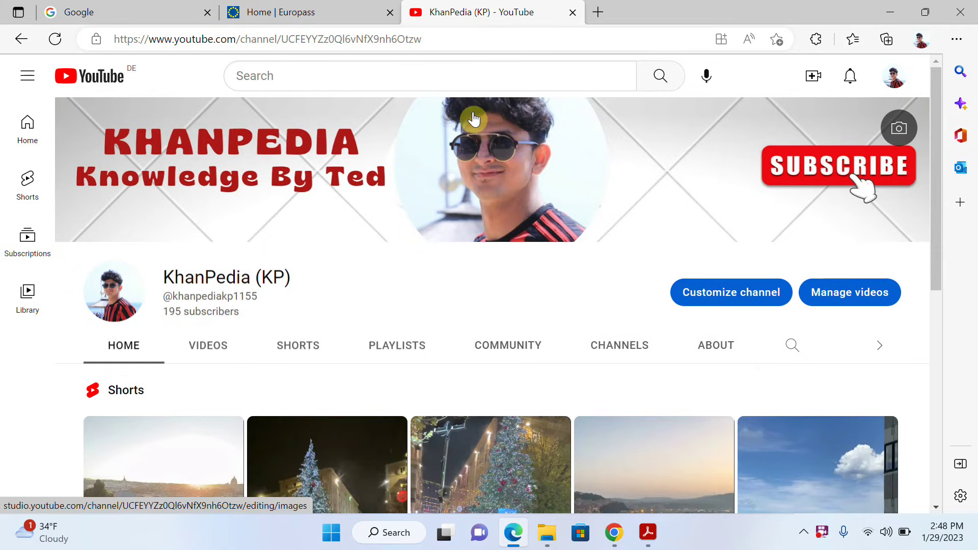
{"action": "left_click", "coordinate": [648, 533]}
{"action": "left_click", "coordinate": [706, 471]}
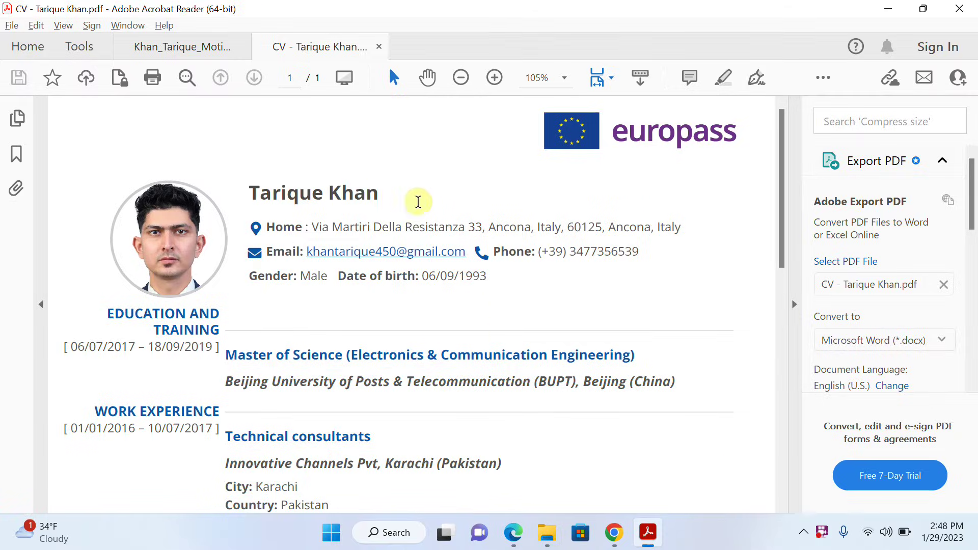
{"action": "scroll", "coordinate": [441, 288], "scroll_direction": "down", "scroll_amount": 1}
{"action": "scroll", "coordinate": [439, 286], "scroll_direction": "down", "scroll_amount": 12}
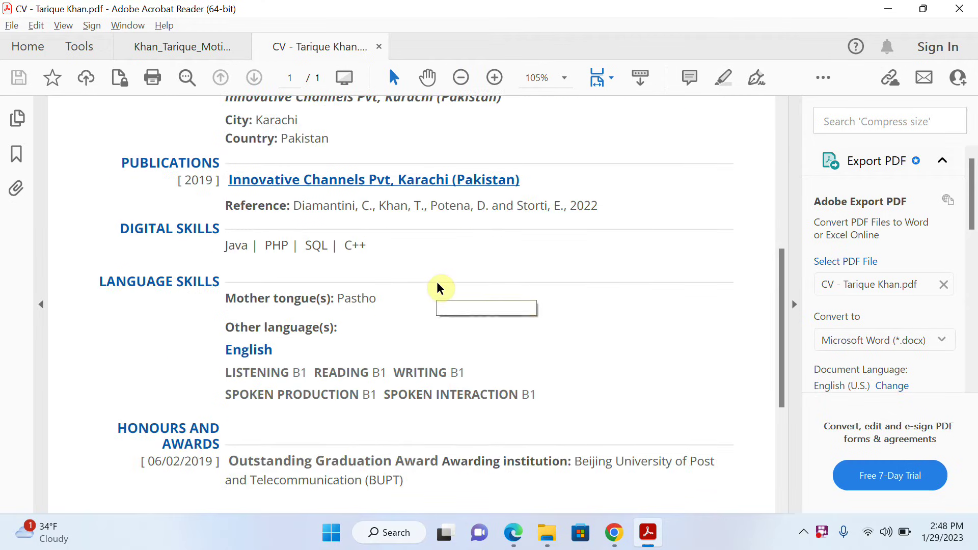
{"action": "scroll", "coordinate": [438, 282], "scroll_direction": "up", "scroll_amount": 13}
{"action": "scroll", "coordinate": [436, 283], "scroll_direction": "down", "scroll_amount": 3}
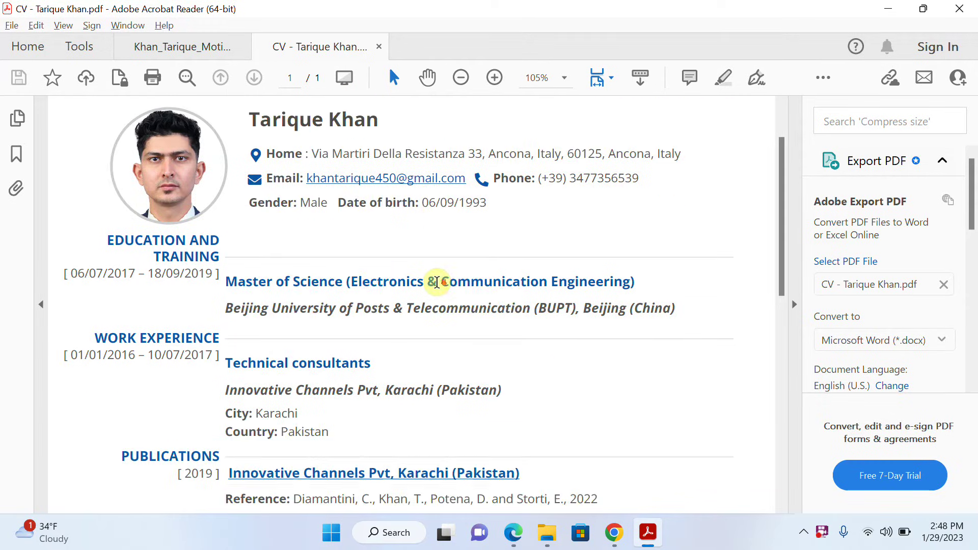
{"action": "scroll", "coordinate": [437, 283], "scroll_direction": "up", "scroll_amount": 3}
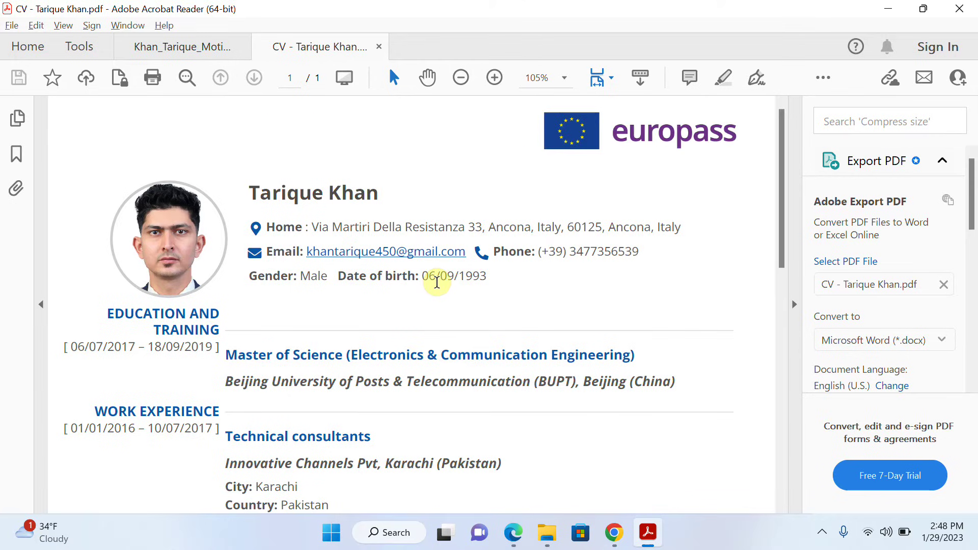
{"action": "scroll", "coordinate": [437, 282], "scroll_direction": "down", "scroll_amount": 3}
{"action": "scroll", "coordinate": [438, 282], "scroll_direction": "up", "scroll_amount": 3}
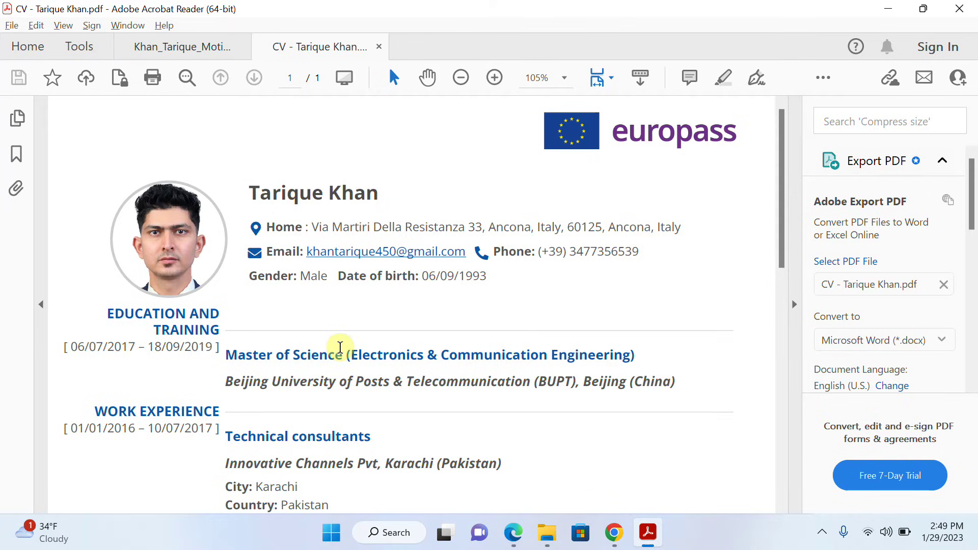
{"action": "scroll", "coordinate": [340, 344], "scroll_direction": "down", "scroll_amount": 2}
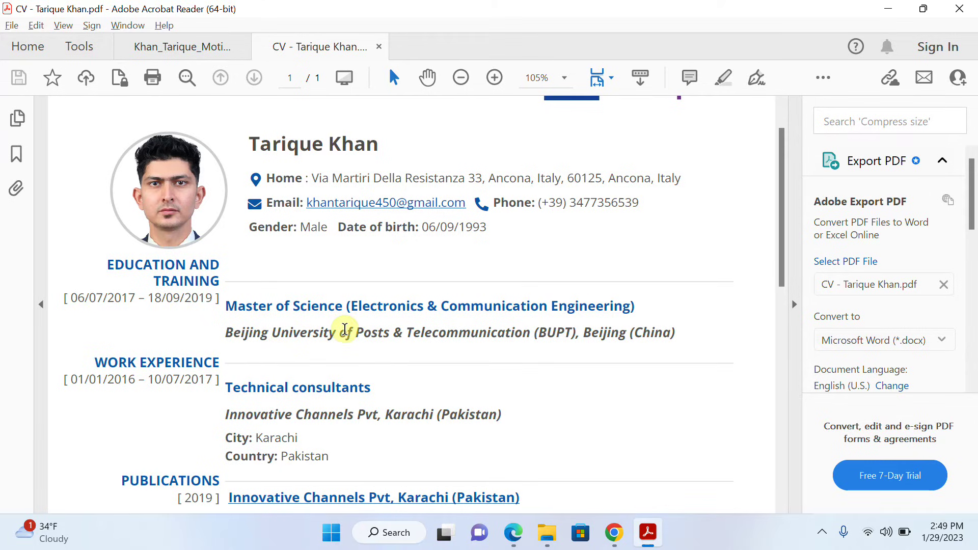
{"action": "scroll", "coordinate": [345, 329], "scroll_direction": "down", "scroll_amount": 1}
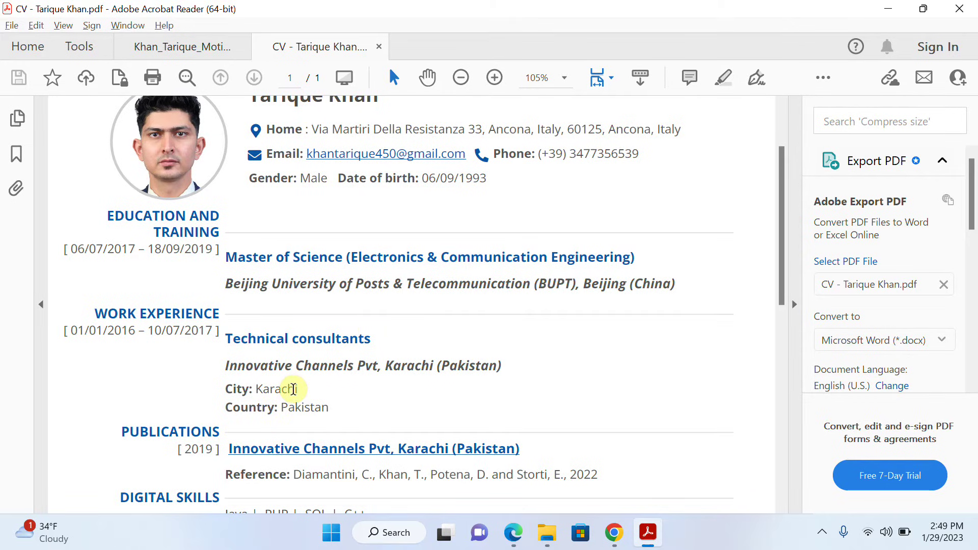
{"action": "scroll", "coordinate": [294, 389], "scroll_direction": "down", "scroll_amount": 3}
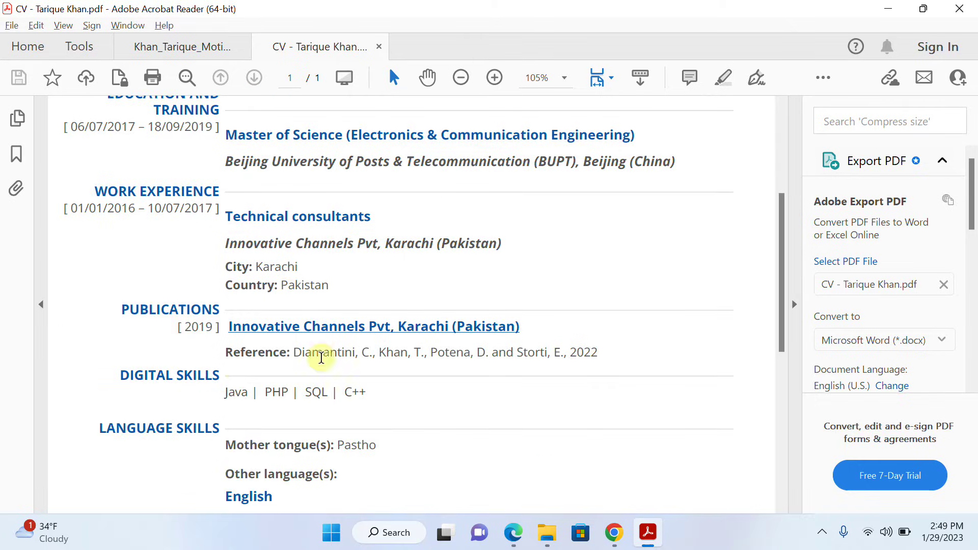
{"action": "scroll", "coordinate": [377, 352], "scroll_direction": "down", "scroll_amount": 5}
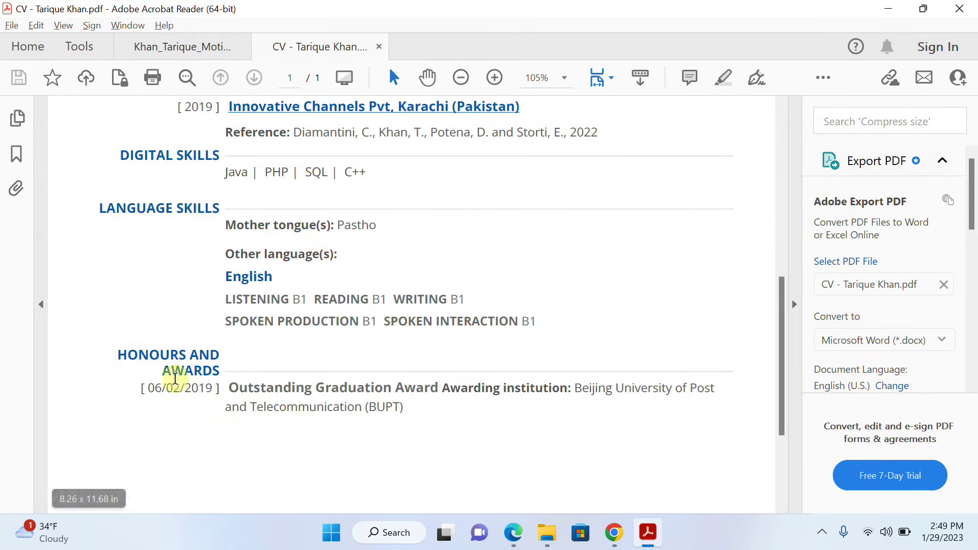
{"action": "scroll", "coordinate": [306, 430], "scroll_direction": "down", "scroll_amount": 4}
{"action": "scroll", "coordinate": [305, 424], "scroll_direction": "up", "scroll_amount": 6}
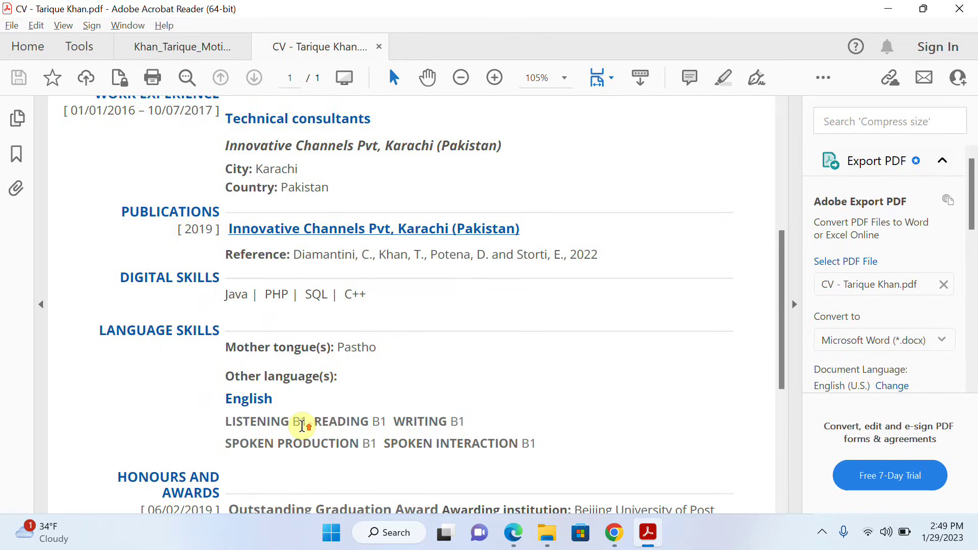
{"action": "scroll", "coordinate": [303, 426], "scroll_direction": "up", "scroll_amount": 8}
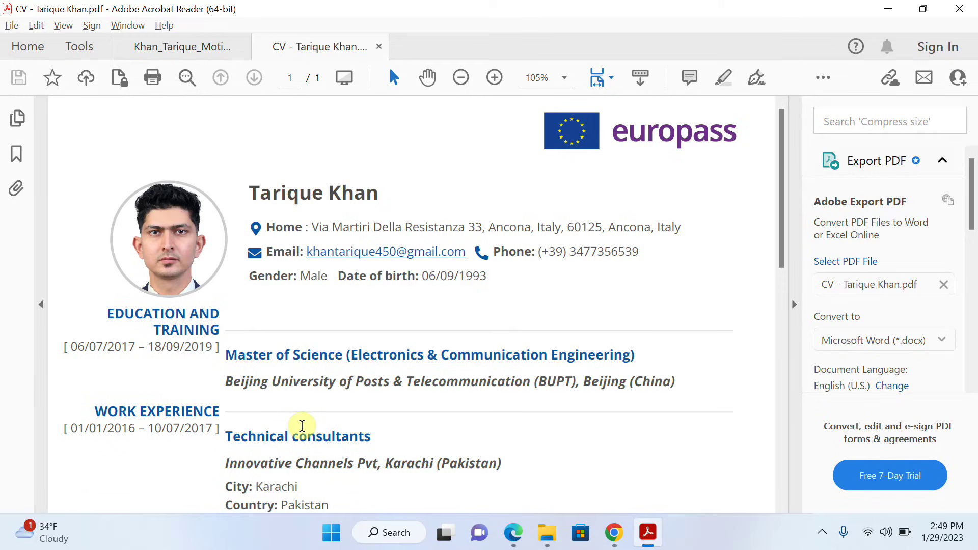
{"action": "scroll", "coordinate": [303, 426], "scroll_direction": "down", "scroll_amount": 3}
{"action": "scroll", "coordinate": [302, 426], "scroll_direction": "up", "scroll_amount": 3}
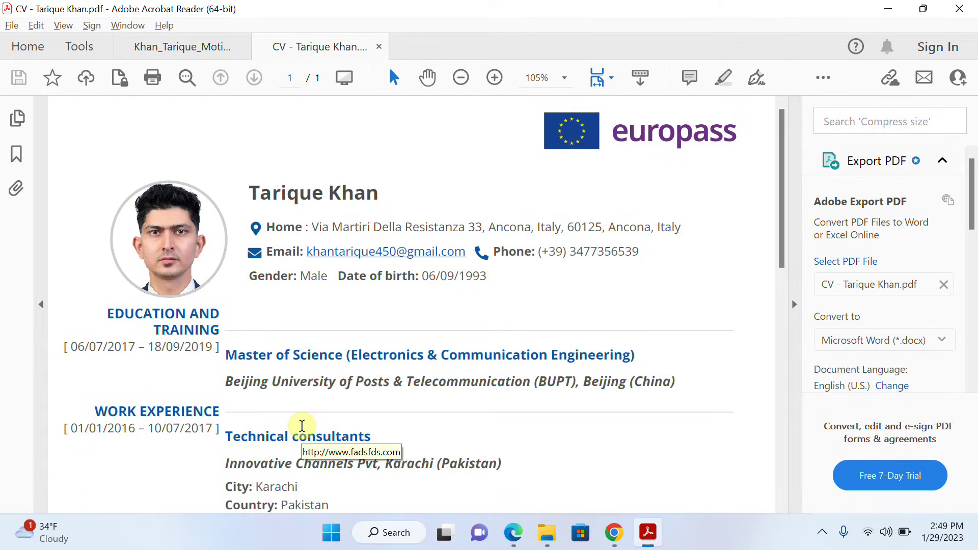
- Run a Google search for 'europass cv', then return to the Europass home page tab
{"action": "left_click", "coordinate": [513, 532]}
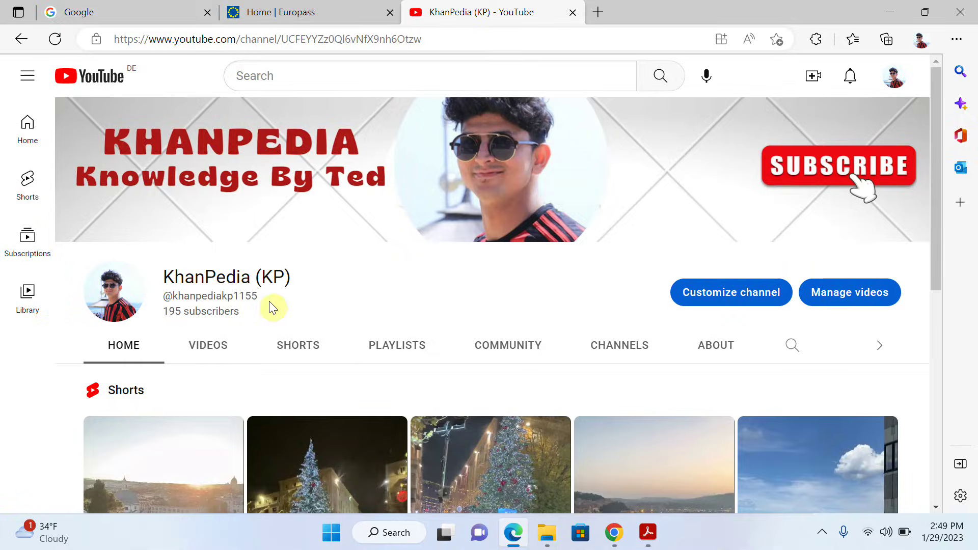
{"action": "left_click", "coordinate": [142, 9]}
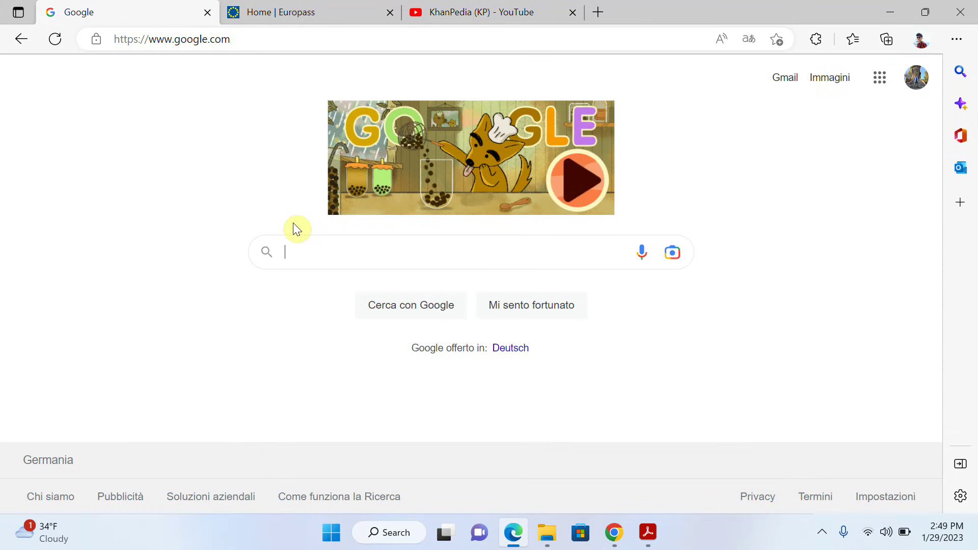
{"action": "type", "text": "eu"}
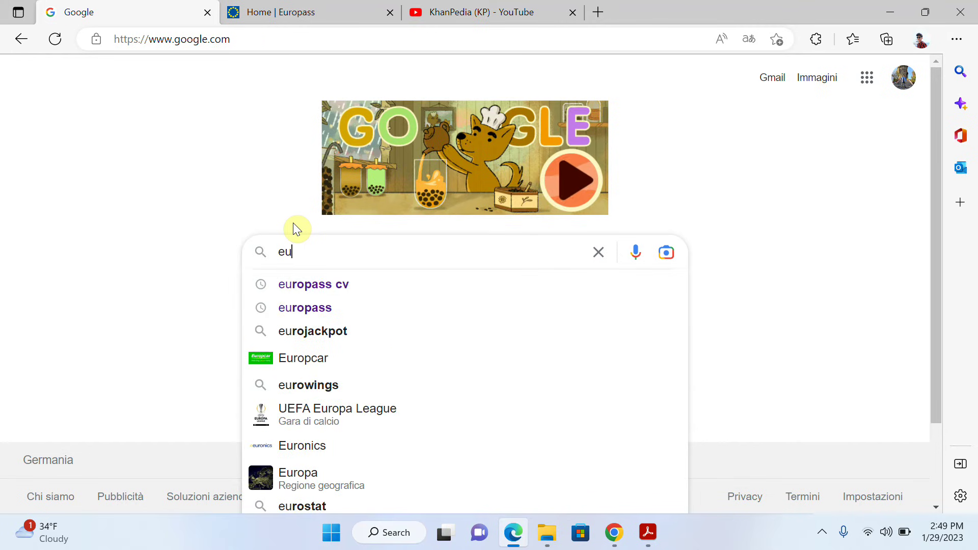
{"action": "key", "text": "Down"}
{"action": "key", "text": "Return"}
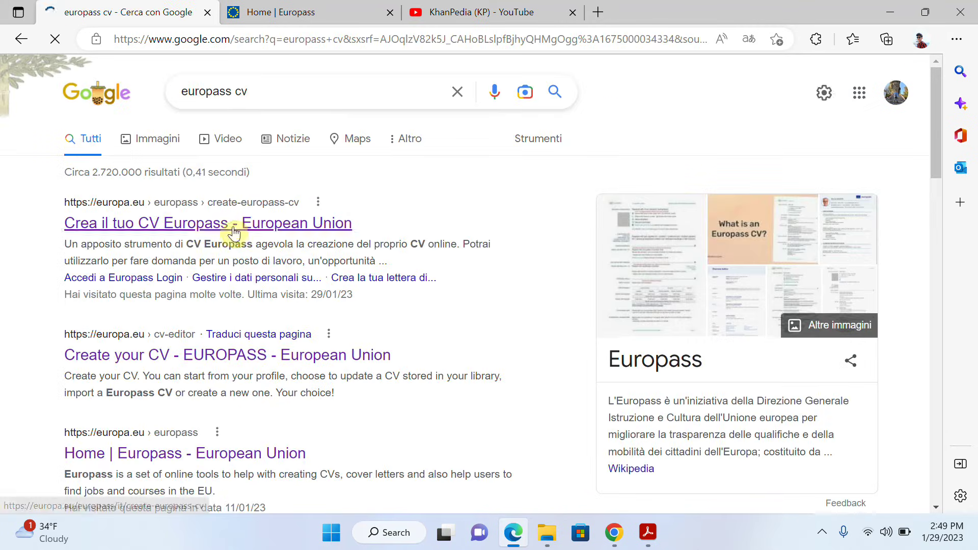
{"action": "left_click", "coordinate": [286, 11]}
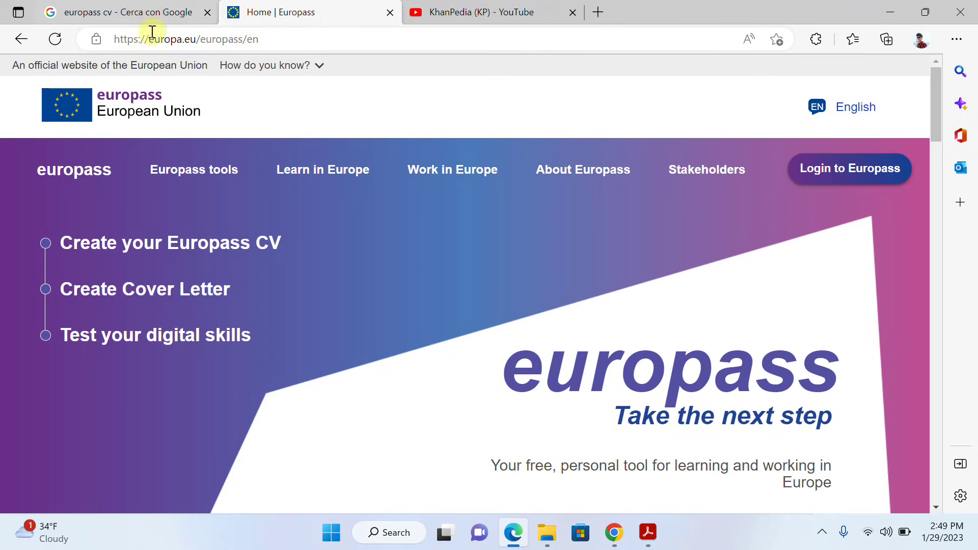
- Close the Google results, reload Europass, dismiss the feedback notice and start a Europass CV
{"action": "left_click", "coordinate": [208, 13]}
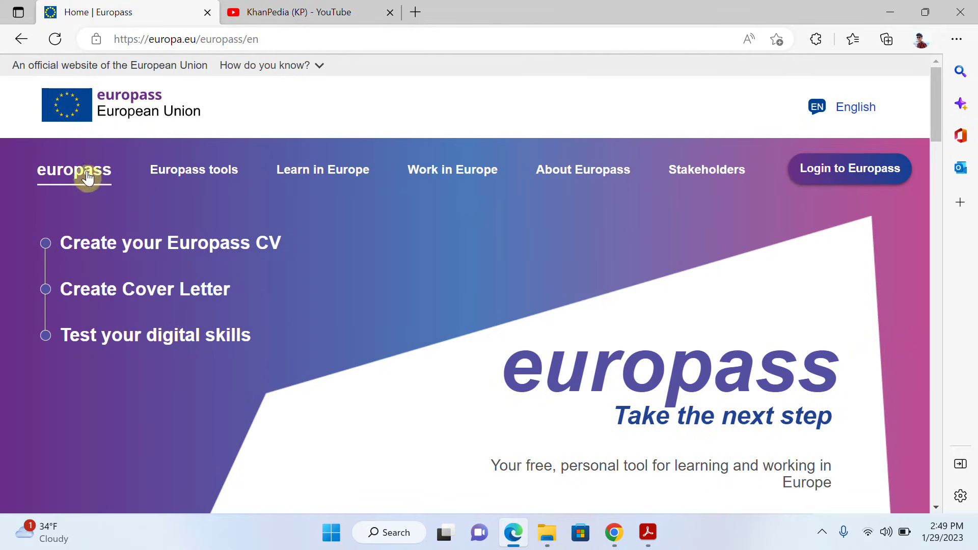
{"action": "left_click", "coordinate": [68, 181]}
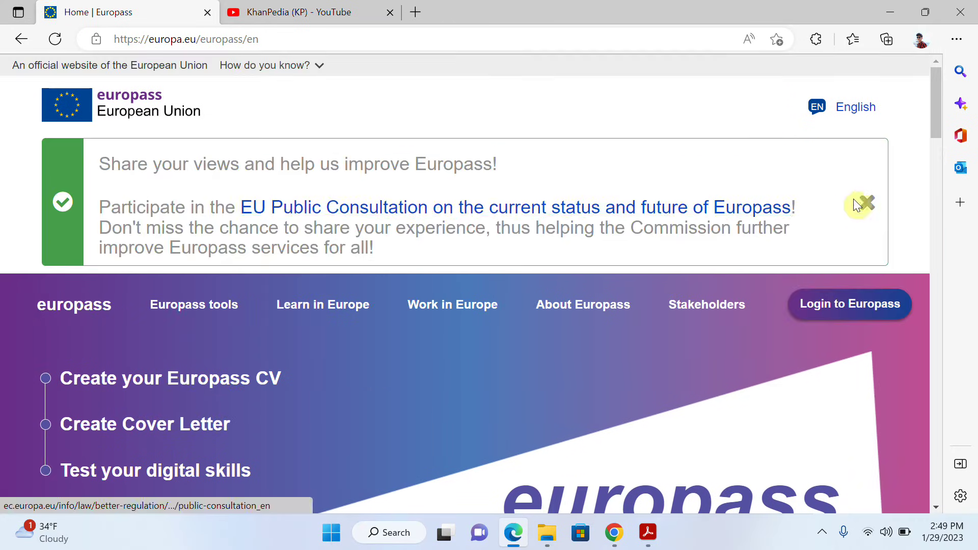
{"action": "left_click", "coordinate": [865, 203]}
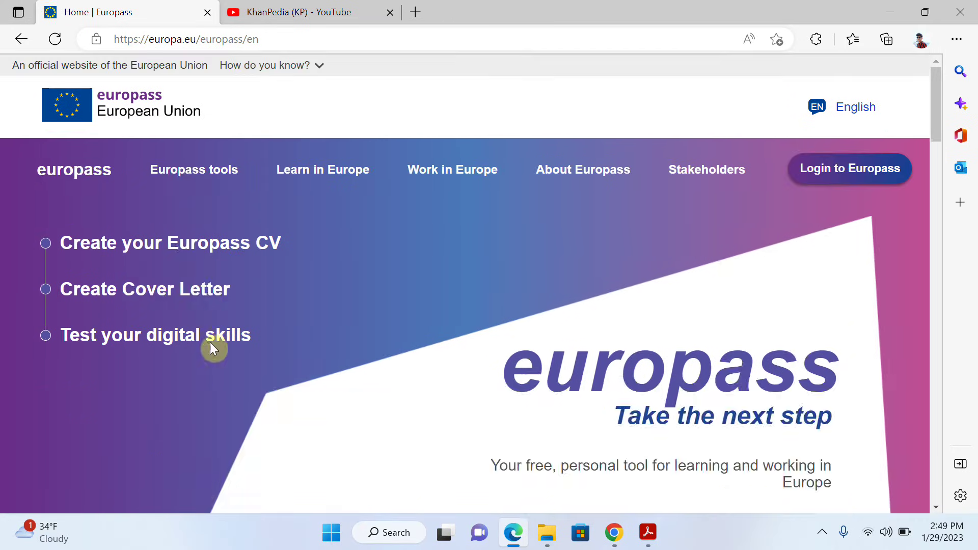
{"action": "left_click", "coordinate": [185, 251]}
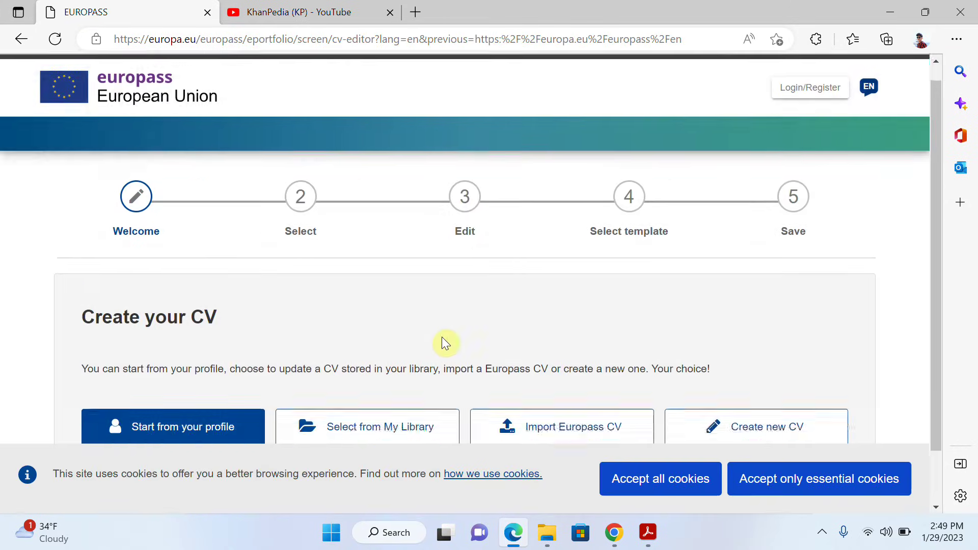
{"action": "scroll", "coordinate": [509, 347], "scroll_direction": "down", "scroll_amount": 2}
- Accept only essential cookies and import the saved CV PDF from Downloads on this device
{"action": "left_click", "coordinate": [821, 489]}
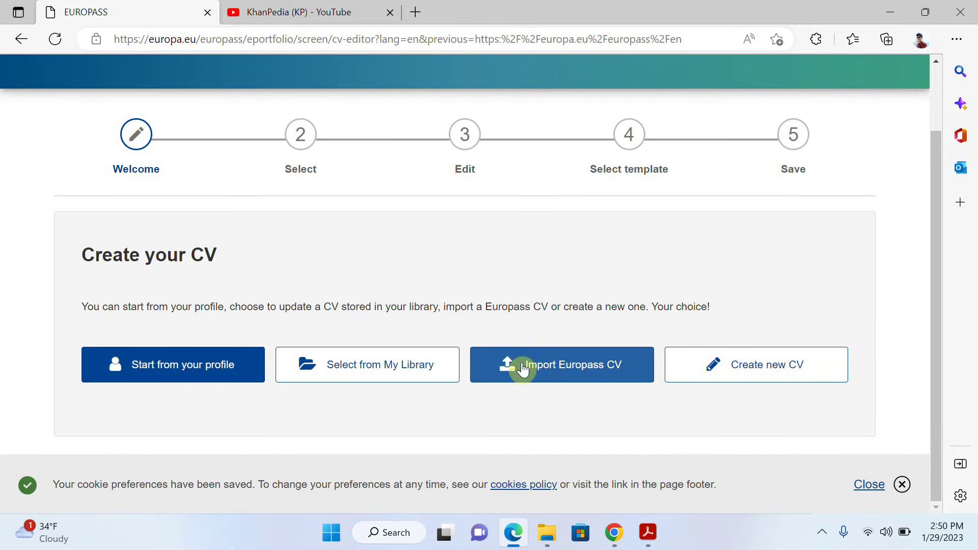
{"action": "left_click", "coordinate": [560, 371]}
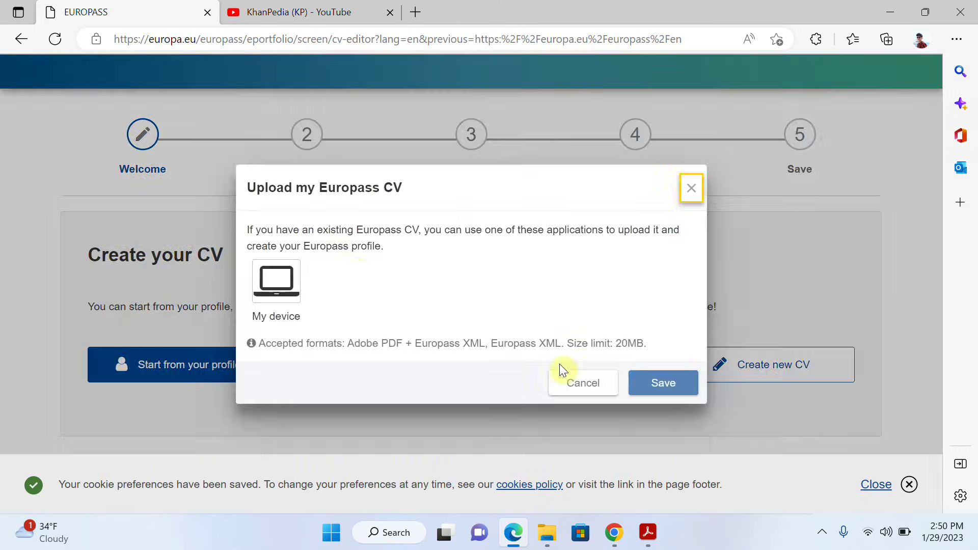
{"action": "left_click", "coordinate": [281, 283]}
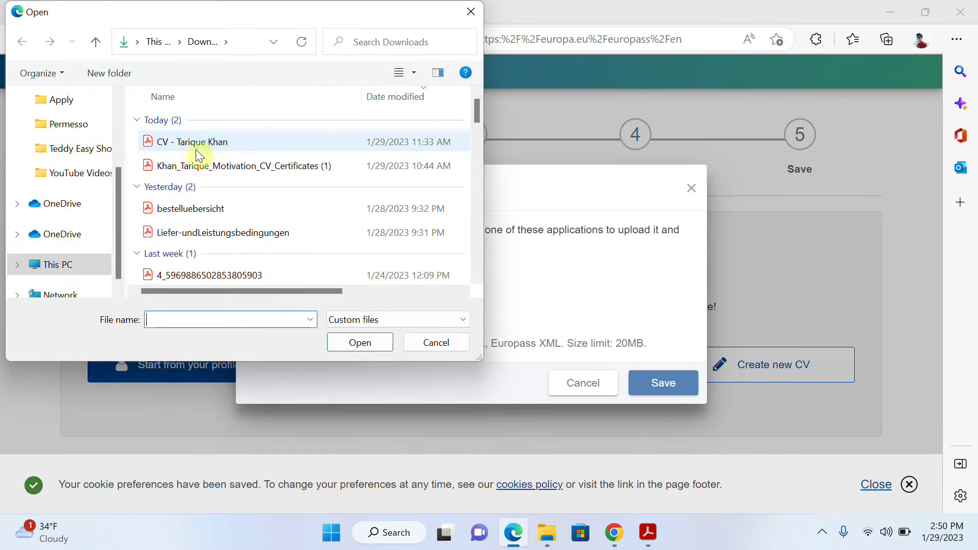
{"action": "left_click", "coordinate": [204, 142]}
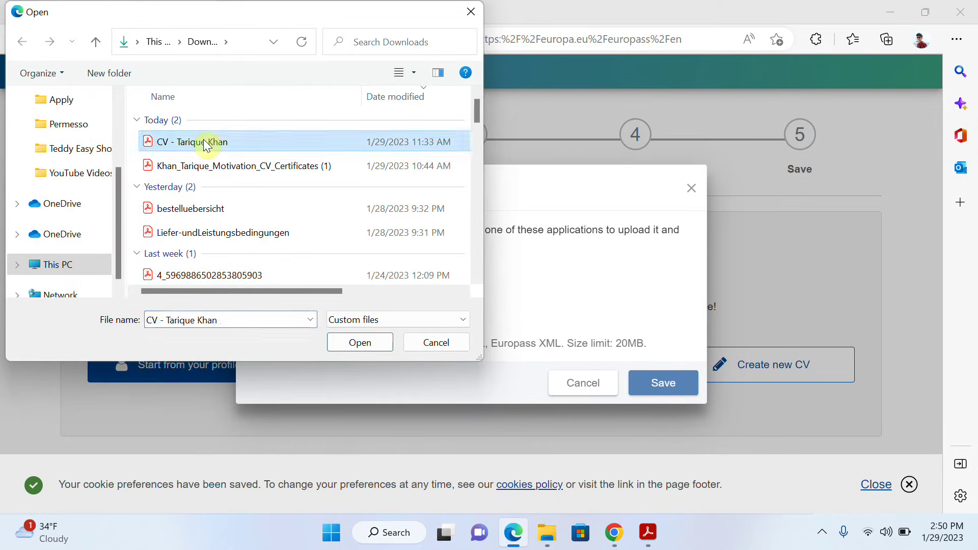
{"action": "left_click", "coordinate": [348, 339]}
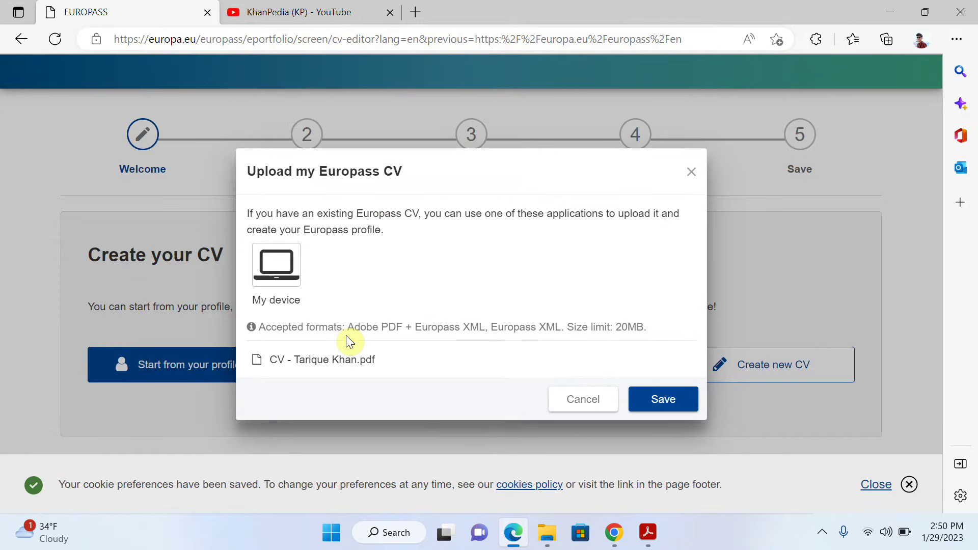
{"action": "left_click", "coordinate": [664, 401]}
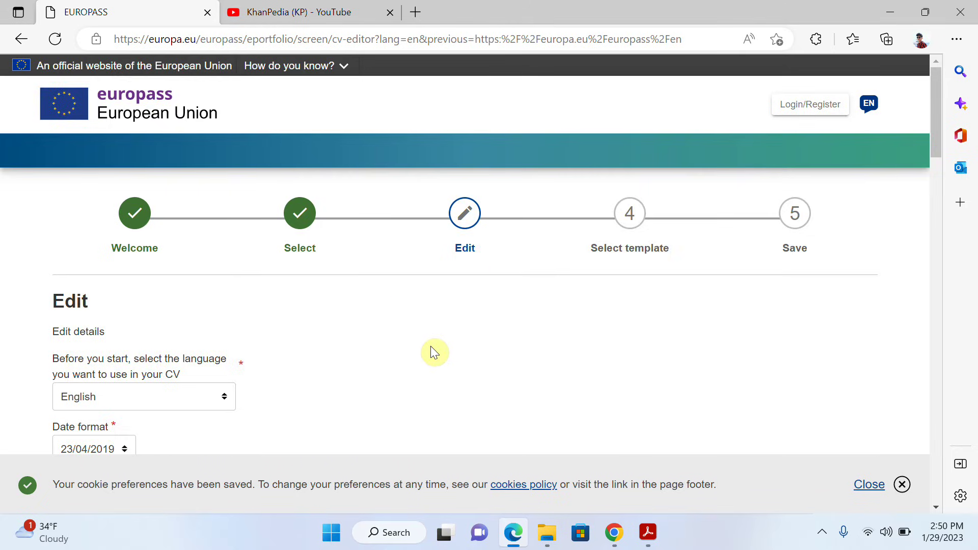
- Scroll the CV editor down to the personal information and contact details panel
{"action": "scroll", "coordinate": [434, 347], "scroll_direction": "down", "scroll_amount": 10}
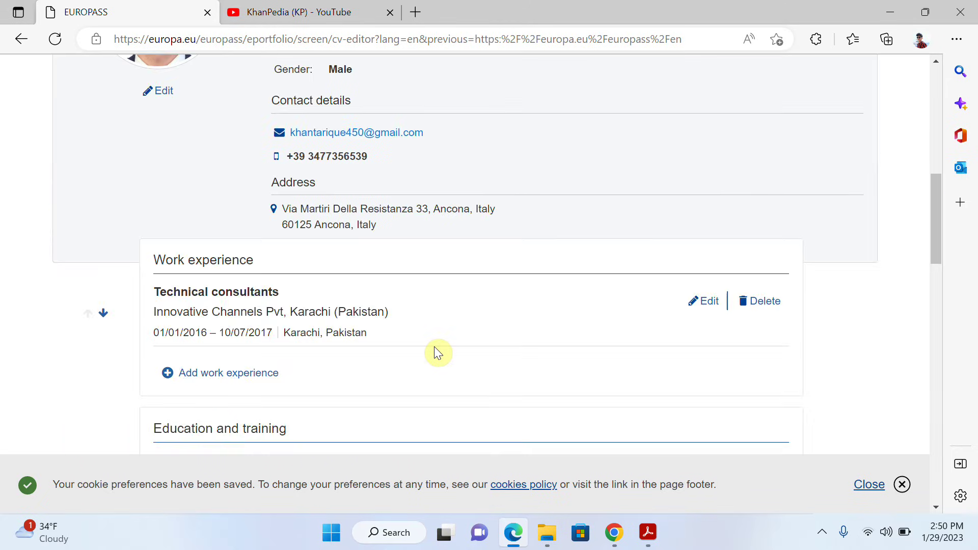
{"action": "scroll", "coordinate": [434, 347], "scroll_direction": "down", "scroll_amount": 7}
{"action": "scroll", "coordinate": [434, 346], "scroll_direction": "up", "scroll_amount": 20}
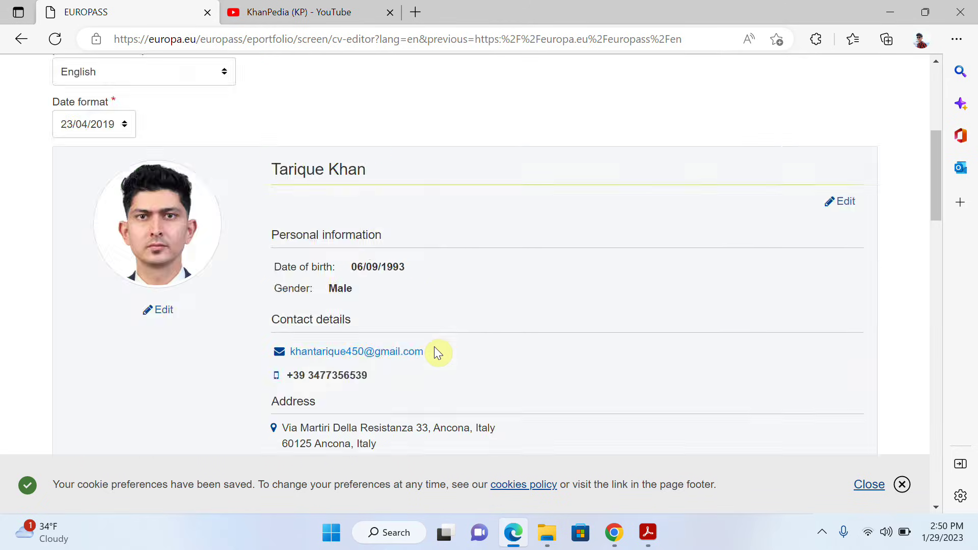
{"action": "scroll", "coordinate": [434, 351], "scroll_direction": "down", "scroll_amount": 5}
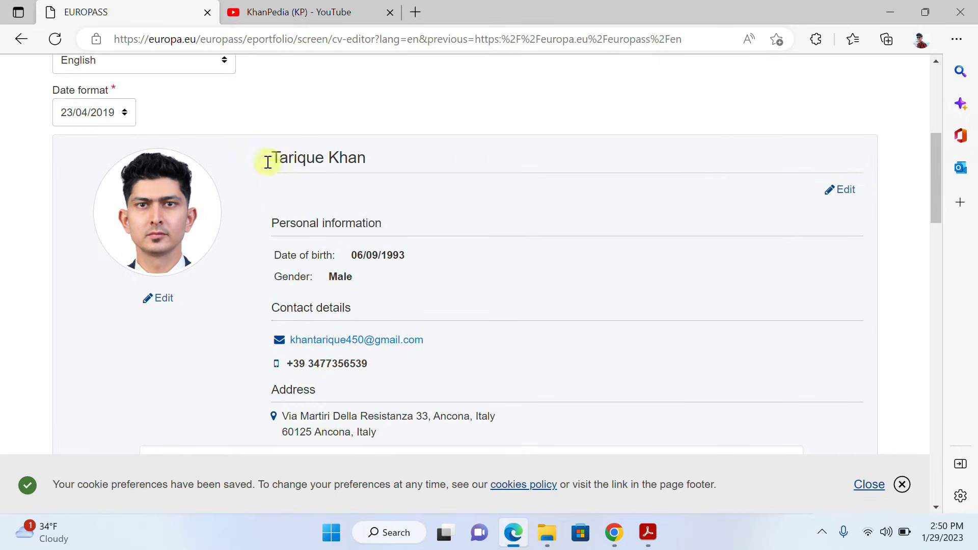
- Edit the personal information, search 'pak' to choose Pakistani nationality, and save
{"action": "left_click", "coordinate": [854, 202]}
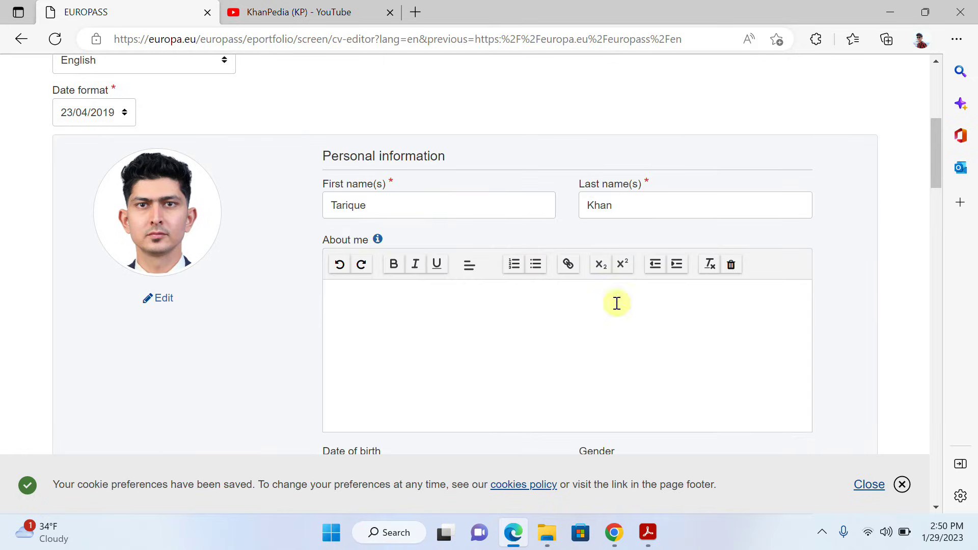
{"action": "scroll", "coordinate": [618, 270], "scroll_direction": "down", "scroll_amount": 3}
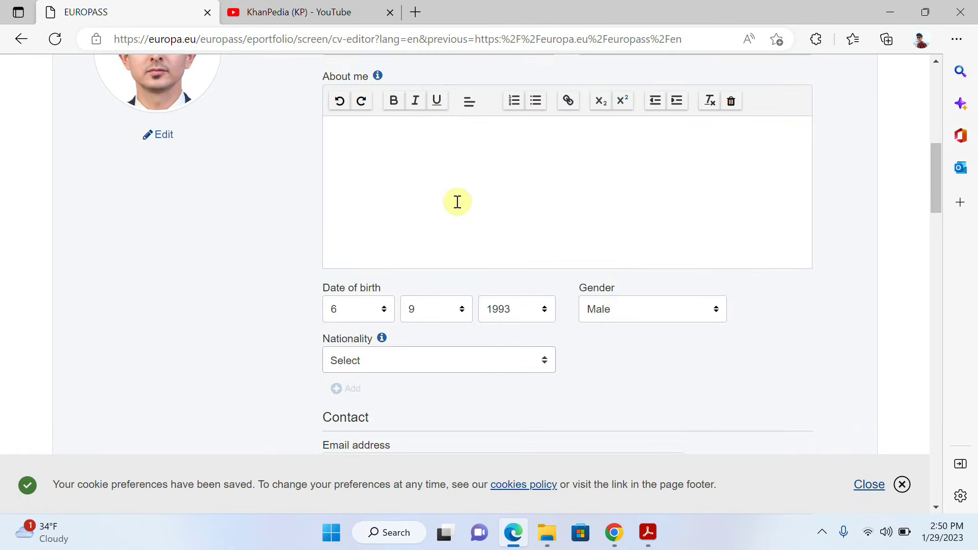
{"action": "scroll", "coordinate": [456, 201], "scroll_direction": "up", "scroll_amount": 3}
{"action": "left_click", "coordinate": [510, 316]}
{"action": "scroll", "coordinate": [509, 316], "scroll_direction": "down", "scroll_amount": 3}
{"action": "scroll", "coordinate": [510, 316], "scroll_direction": "down", "scroll_amount": 1}
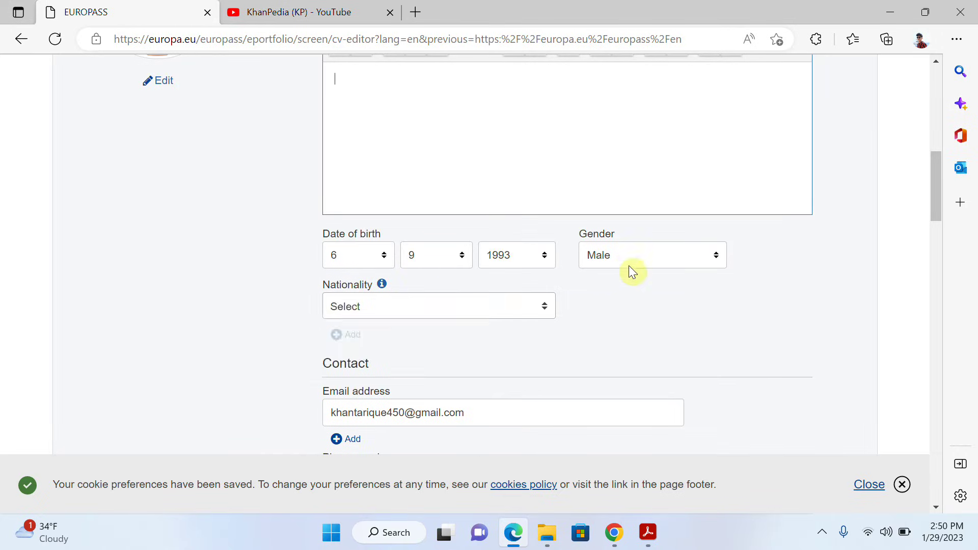
{"action": "scroll", "coordinate": [629, 268], "scroll_direction": "down", "scroll_amount": 2}
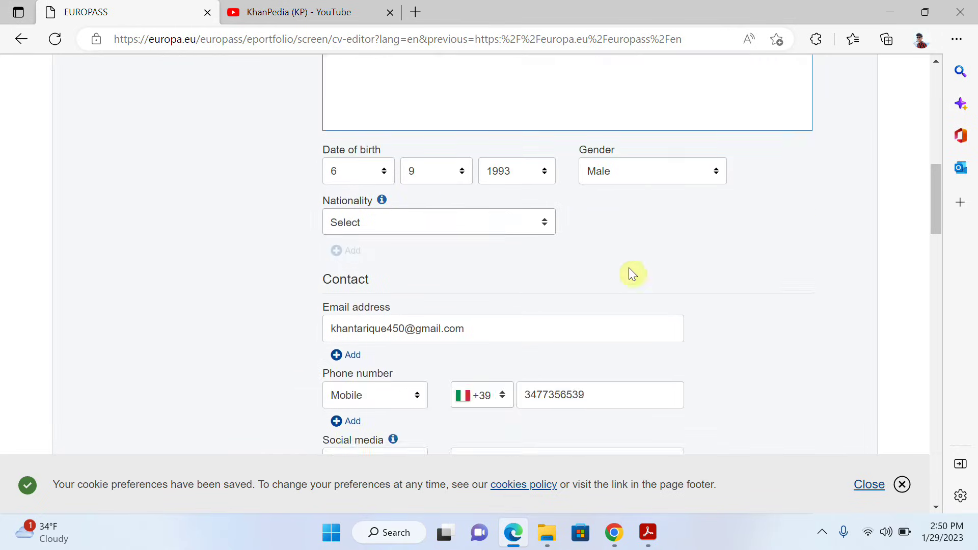
{"action": "left_click", "coordinate": [482, 225]}
{"action": "type", "text": "pak"}
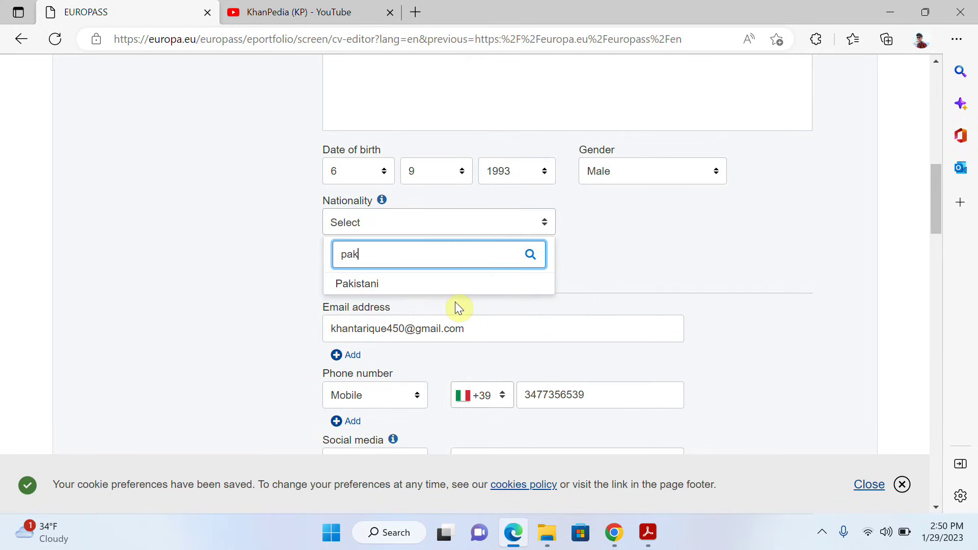
{"action": "left_click", "coordinate": [357, 284]}
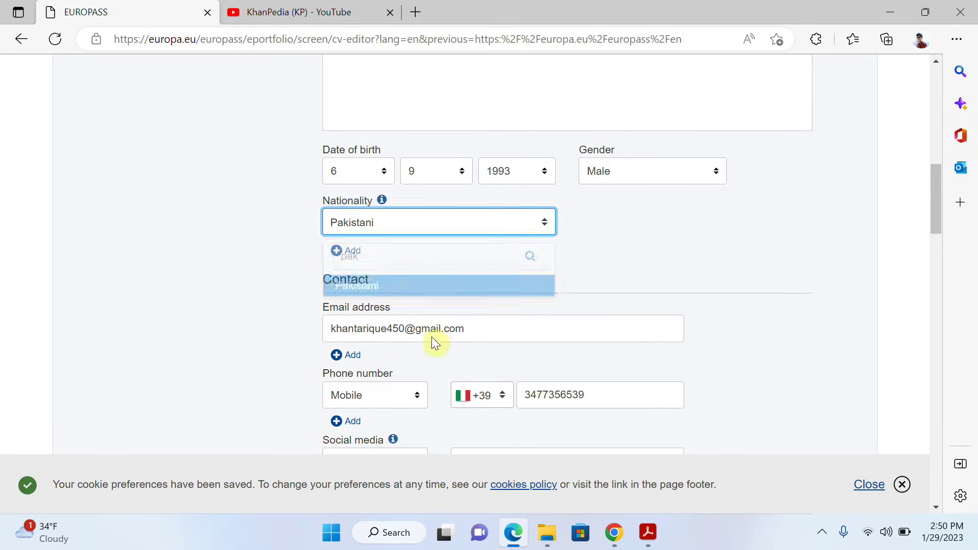
{"action": "scroll", "coordinate": [437, 342], "scroll_direction": "down", "scroll_amount": 2}
{"action": "scroll", "coordinate": [521, 355], "scroll_direction": "down", "scroll_amount": 3}
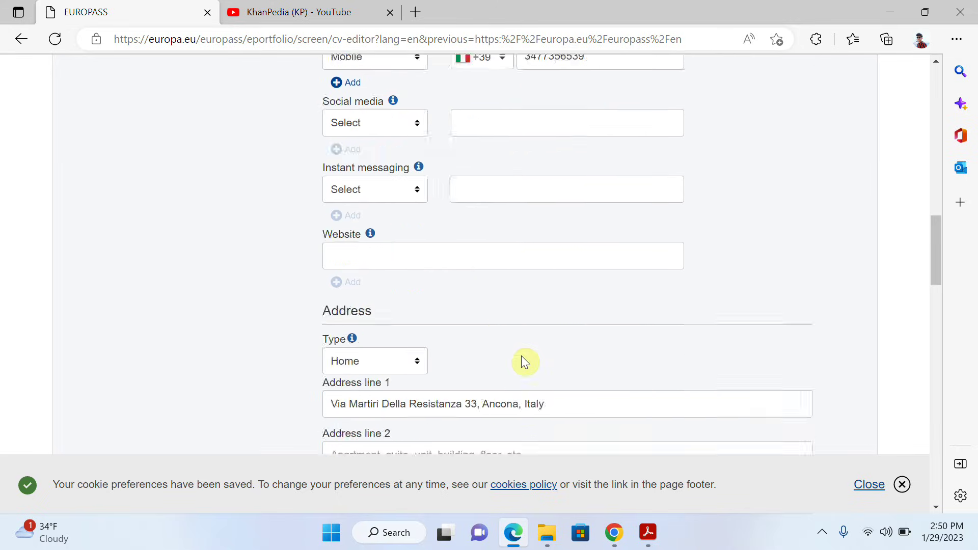
{"action": "scroll", "coordinate": [522, 356], "scroll_direction": "up", "scroll_amount": 9}
{"action": "scroll", "coordinate": [521, 355], "scroll_direction": "up", "scroll_amount": 2}
{"action": "scroll", "coordinate": [522, 356], "scroll_direction": "down", "scroll_amount": 10}
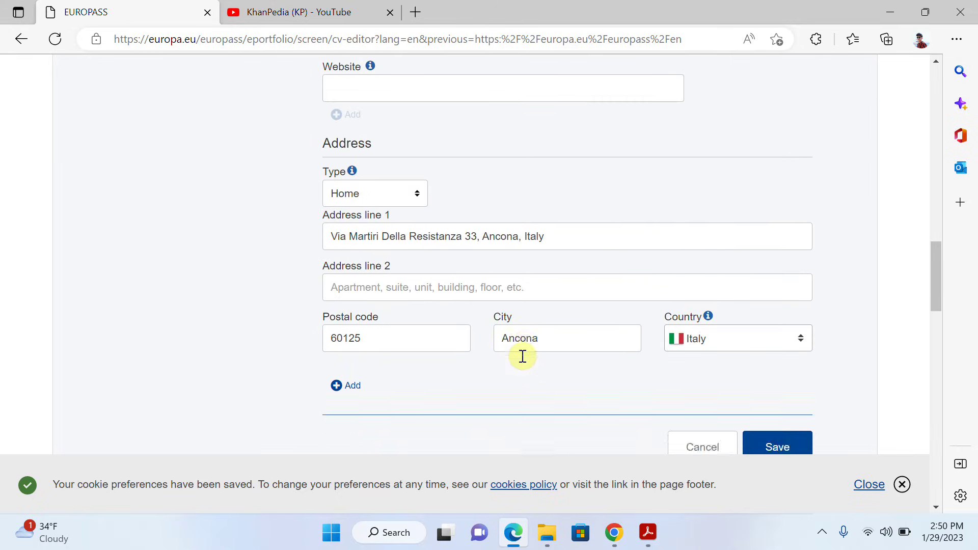
{"action": "scroll", "coordinate": [615, 269], "scroll_direction": "down", "scroll_amount": 3}
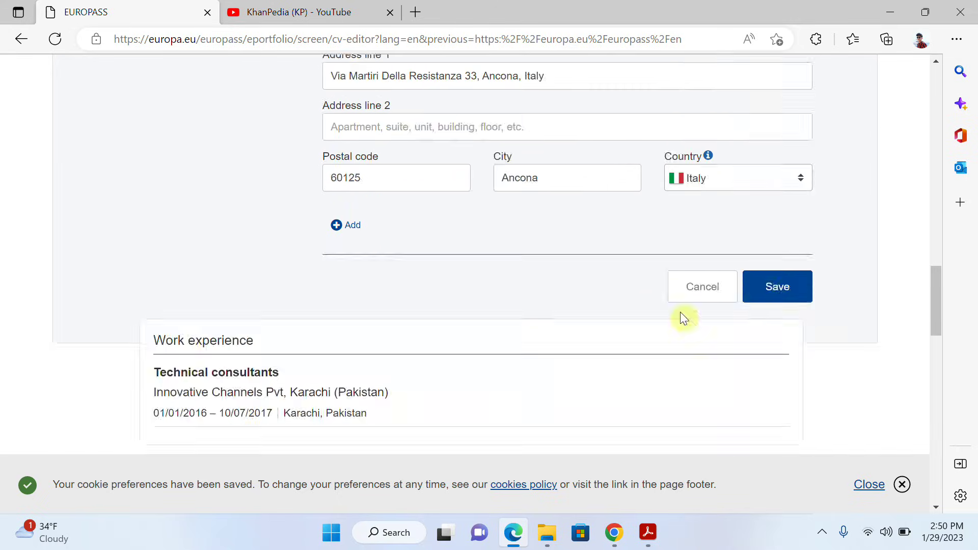
{"action": "left_click", "coordinate": [789, 288]}
{"action": "scroll", "coordinate": [451, 285], "scroll_direction": "down", "scroll_amount": 8}
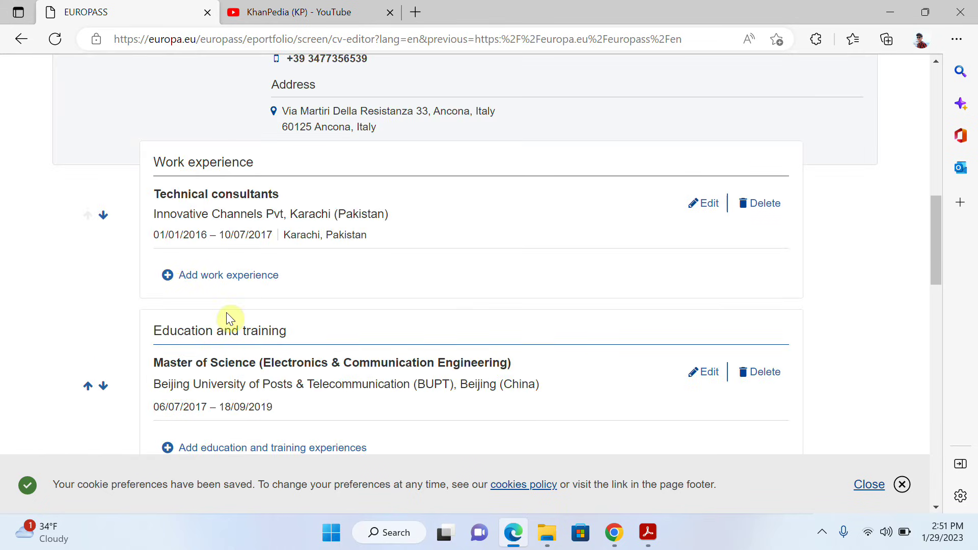
{"action": "scroll", "coordinate": [301, 350], "scroll_direction": "down", "scroll_amount": 2}
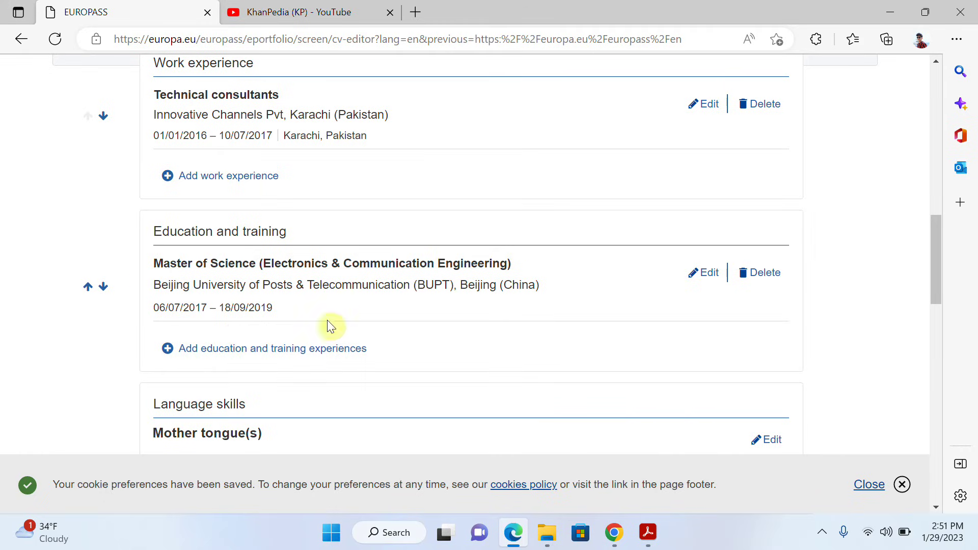
- Start a new education entry: Bachelor of Engineering (Software Engineering) at MUET
{"action": "left_click", "coordinate": [246, 350]}
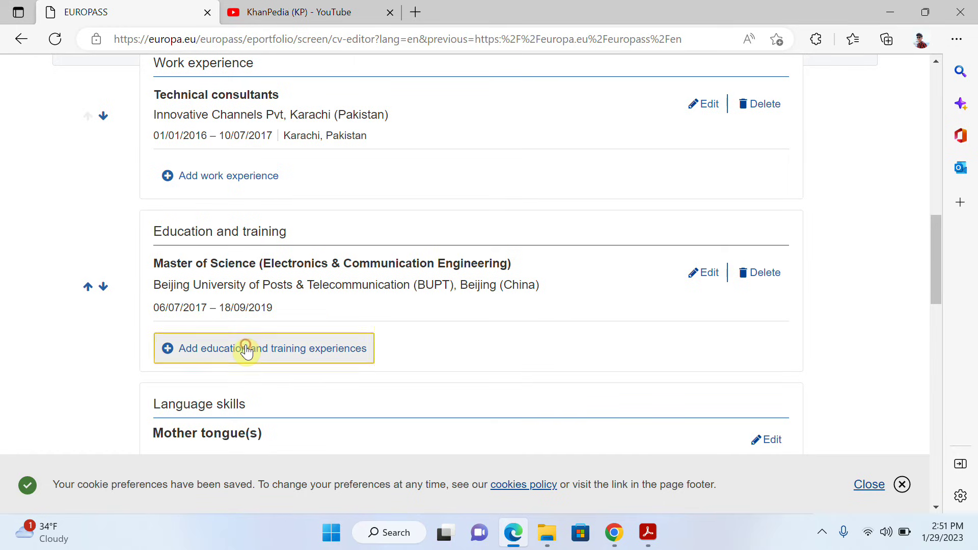
{"action": "left_click", "coordinate": [228, 287]}
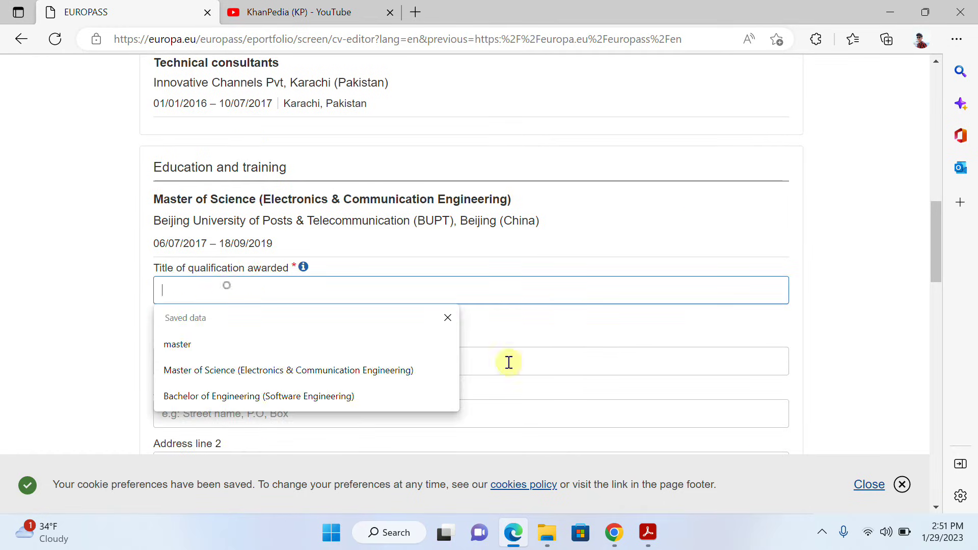
{"action": "left_click", "coordinate": [275, 290]}
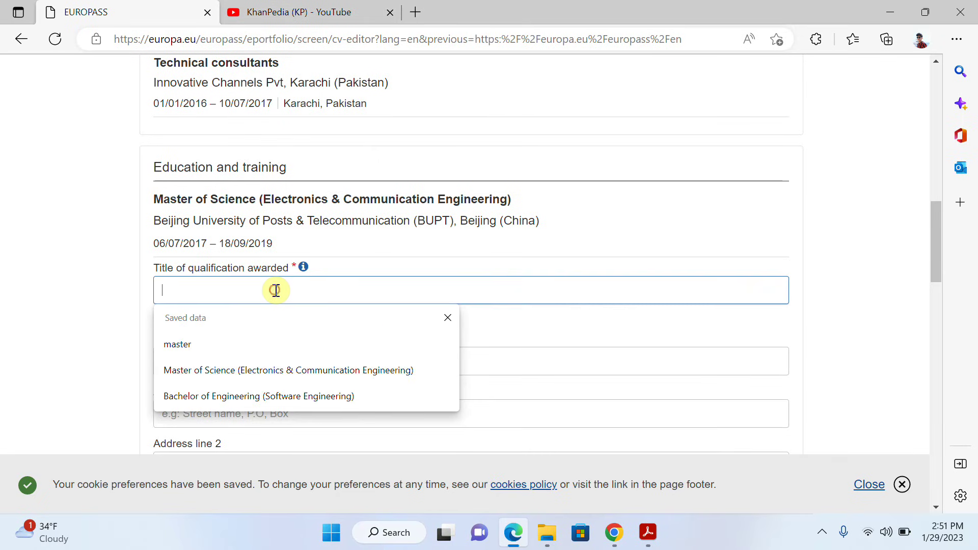
{"action": "left_click", "coordinate": [261, 396]}
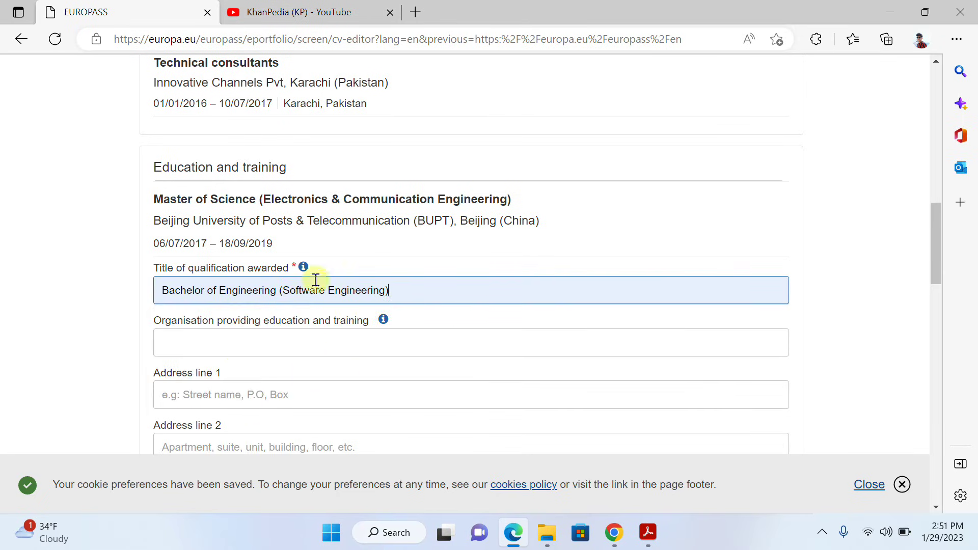
{"action": "left_click", "coordinate": [235, 347]}
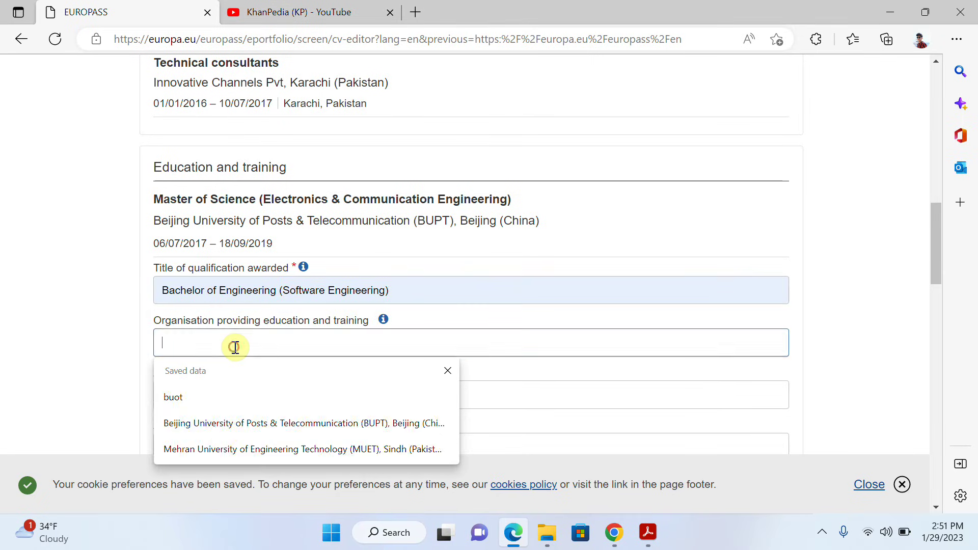
{"action": "left_click", "coordinate": [228, 447]}
{"action": "scroll", "coordinate": [451, 372], "scroll_direction": "down", "scroll_amount": 3}
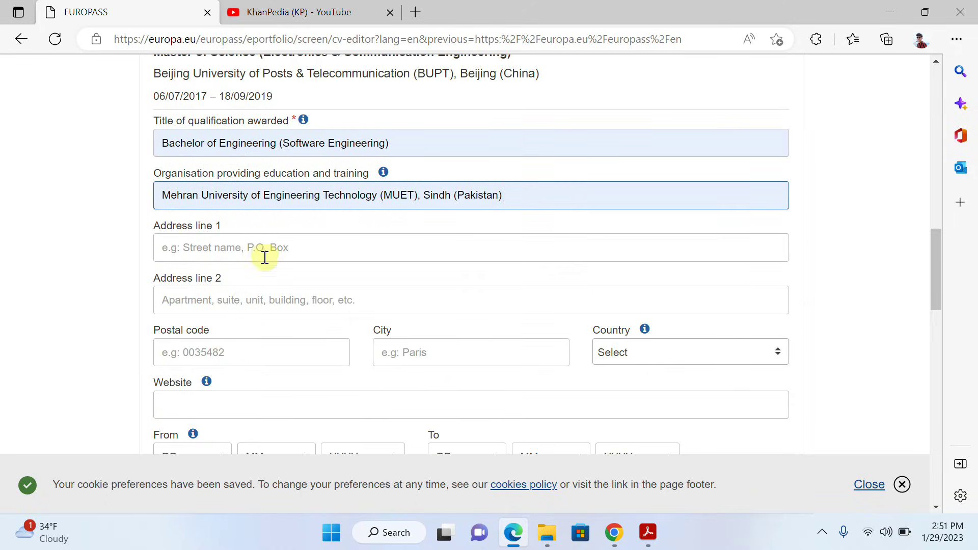
{"action": "scroll", "coordinate": [259, 250], "scroll_direction": "down", "scroll_amount": 2}
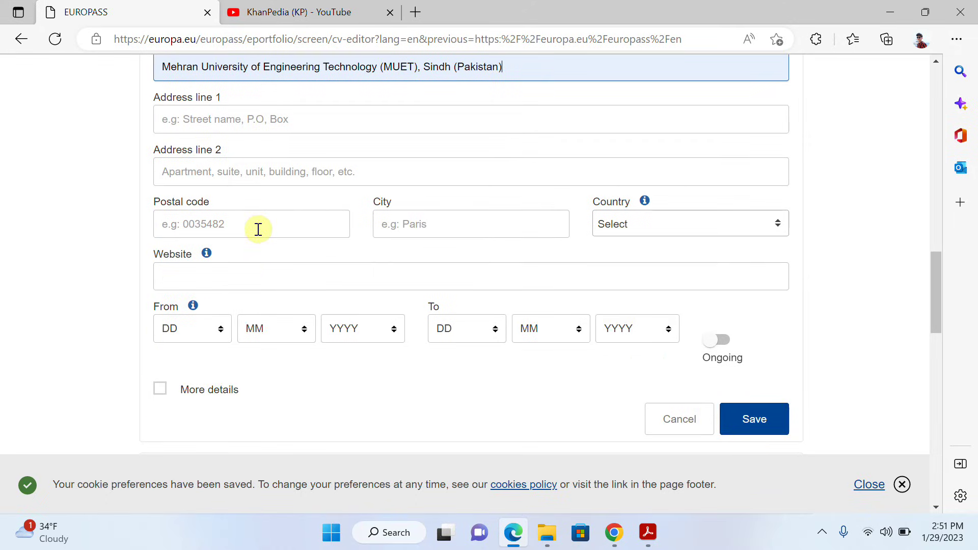
- Set the study location to Karachi, Pakistan
{"action": "left_click", "coordinate": [440, 233]}
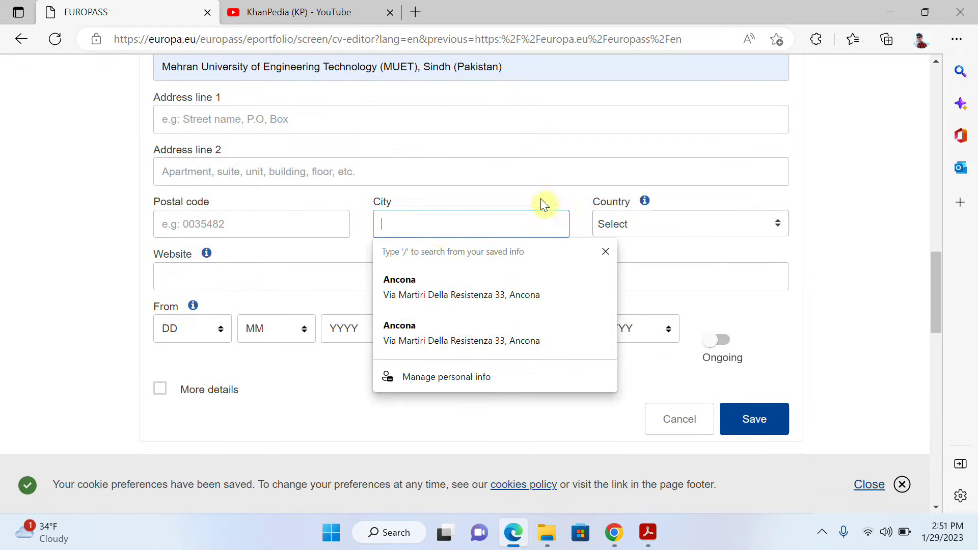
{"action": "type", "text": "Kara"}
{"action": "key", "text": "BackSpace"}
{"action": "key", "text": "BackSpace"}
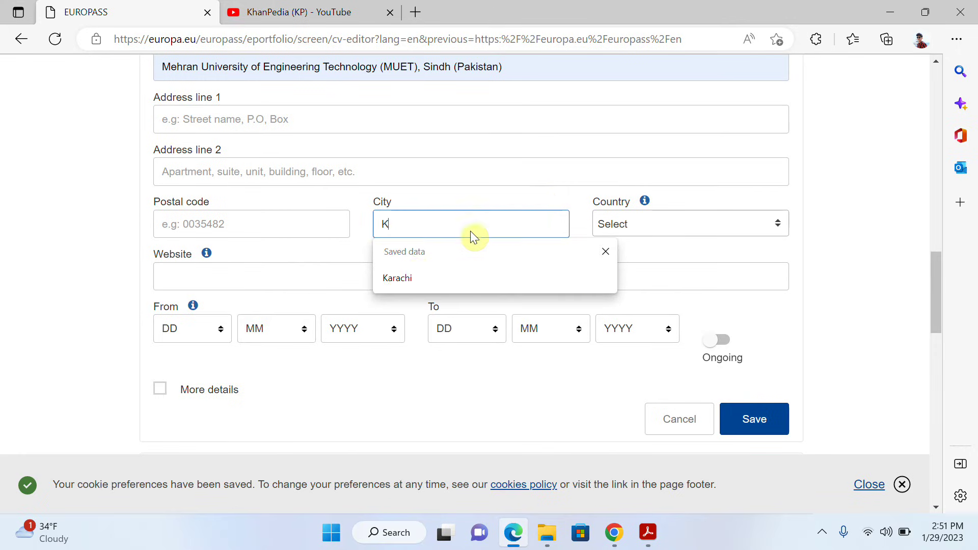
{"action": "left_click", "coordinate": [414, 275]}
{"action": "left_click", "coordinate": [637, 216]}
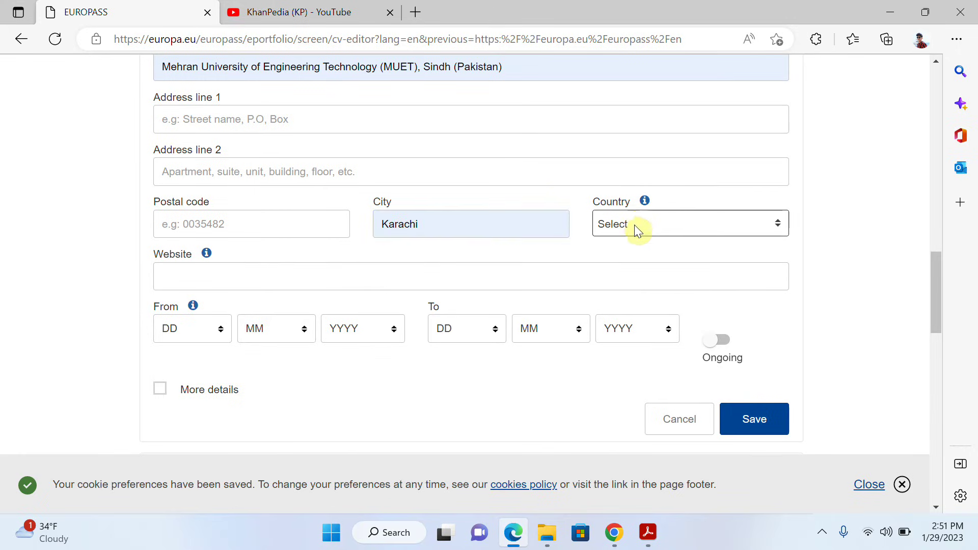
{"action": "left_click", "coordinate": [634, 227]}
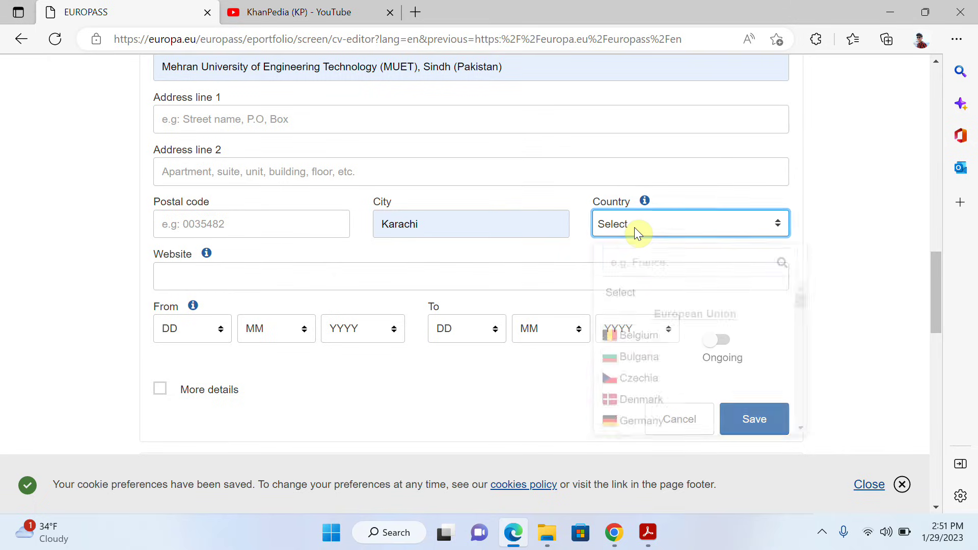
{"action": "left_click", "coordinate": [635, 227]}
{"action": "type", "text": "paki"}
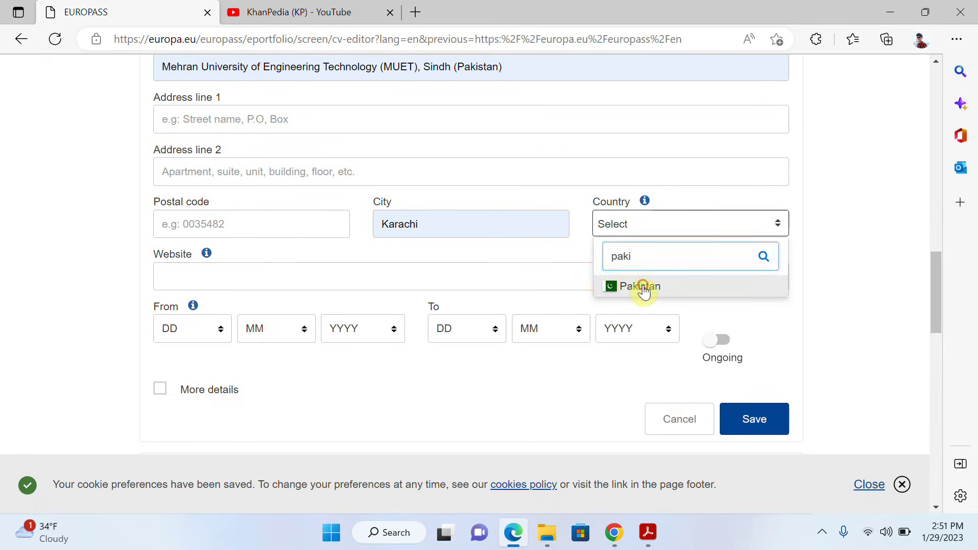
{"action": "left_click", "coordinate": [644, 288]}
- Set the dates from 3/4/2012 to 12/9/2015 and save the education entry
{"action": "left_click", "coordinate": [177, 331]}
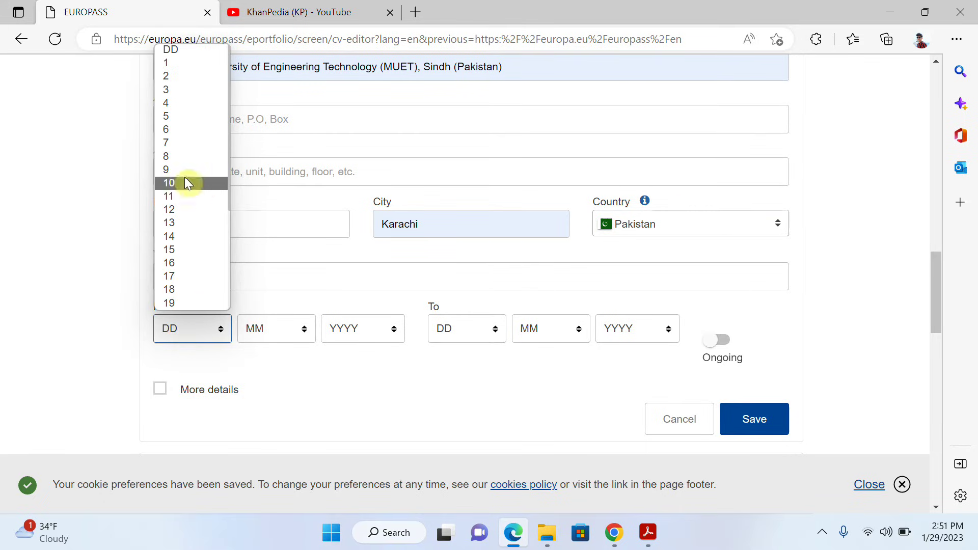
{"action": "left_click", "coordinate": [184, 92]}
{"action": "left_click", "coordinate": [268, 339]}
{"action": "left_click", "coordinate": [270, 196]}
{"action": "left_click", "coordinate": [343, 329]}
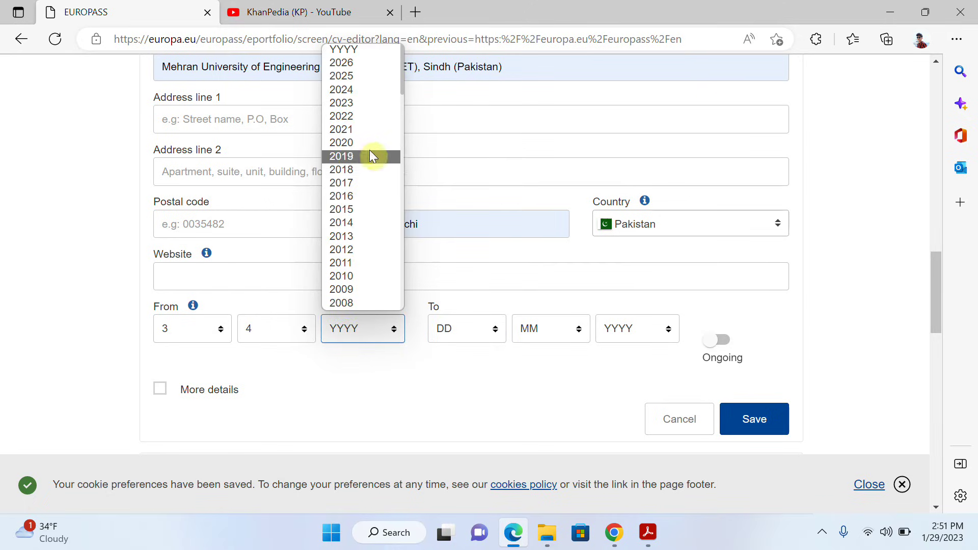
{"action": "left_click", "coordinate": [356, 249]}
{"action": "left_click", "coordinate": [455, 327]}
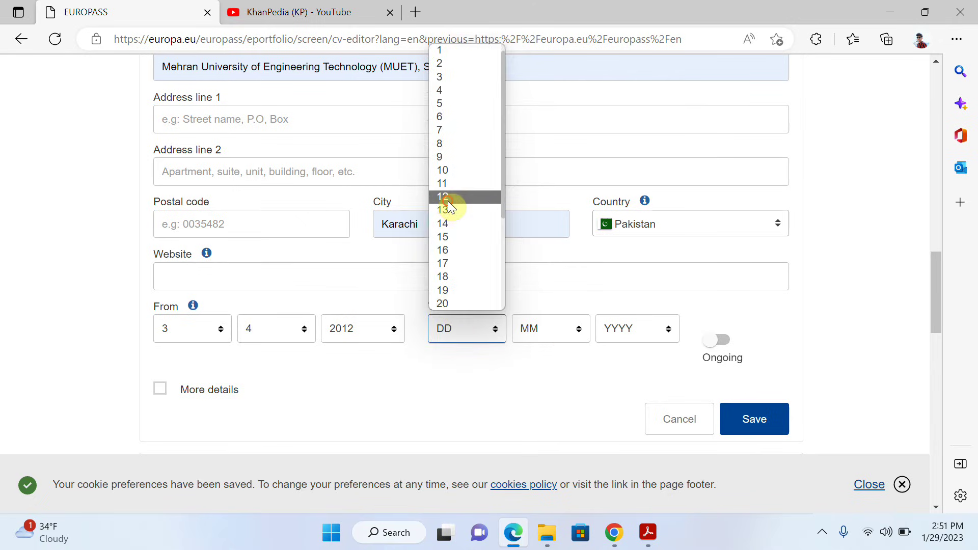
{"action": "left_click", "coordinate": [448, 201]}
{"action": "left_click", "coordinate": [552, 340]}
{"action": "left_click", "coordinate": [541, 261]}
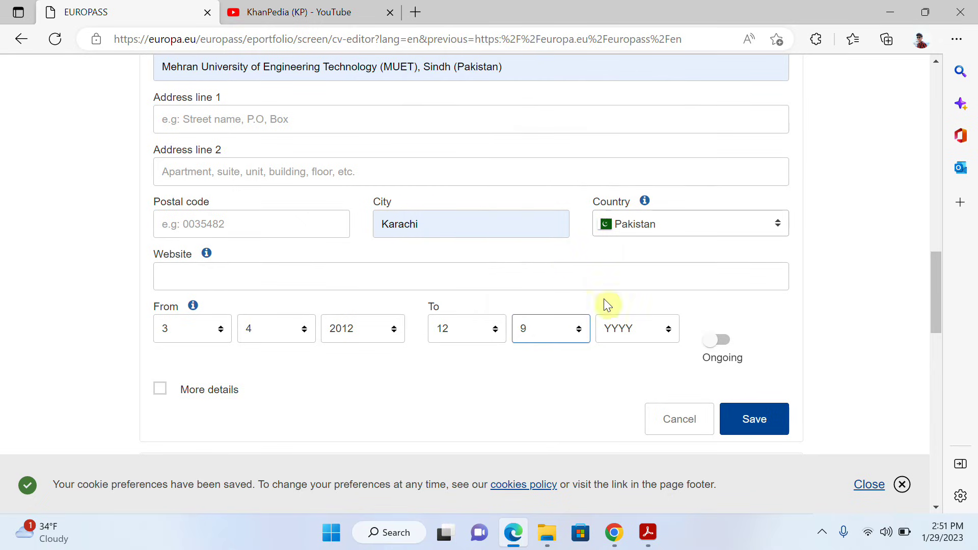
{"action": "left_click", "coordinate": [638, 331]}
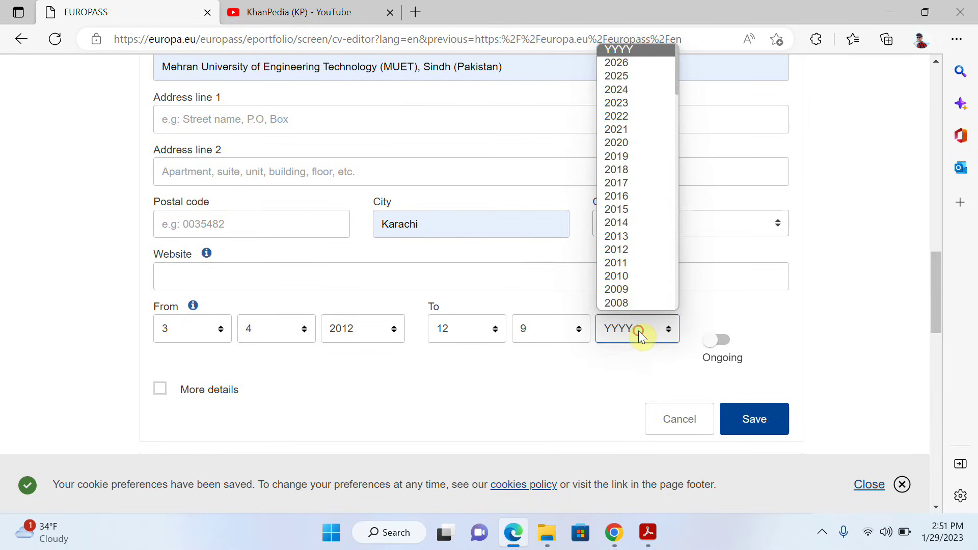
{"action": "left_click", "coordinate": [624, 210]}
{"action": "left_click", "coordinate": [739, 405]}
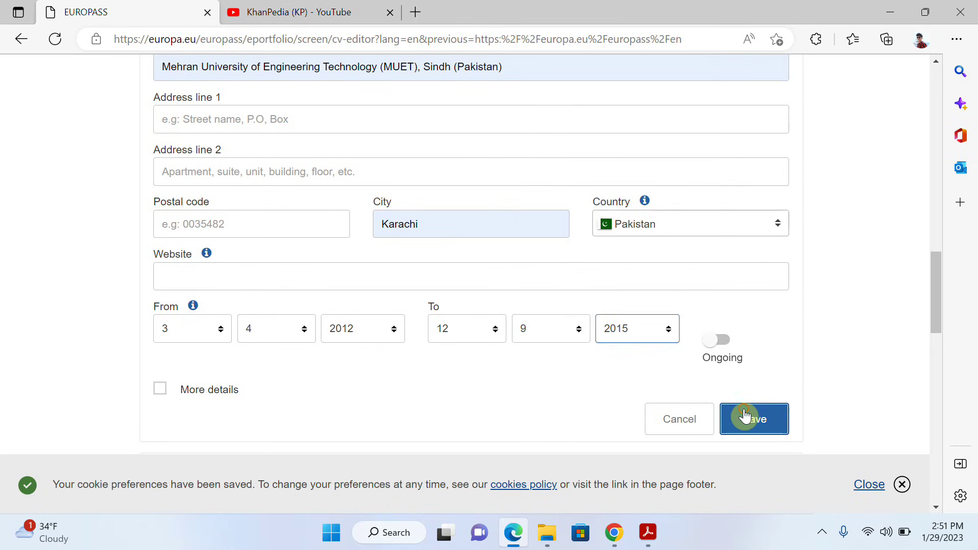
{"action": "scroll", "coordinate": [539, 334], "scroll_direction": "down", "scroll_amount": 7}
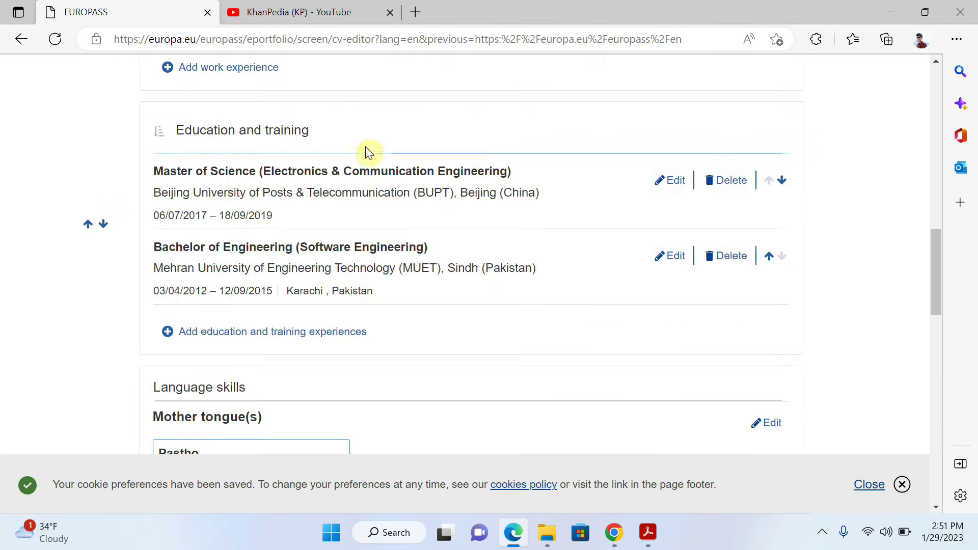
{"action": "scroll", "coordinate": [488, 266], "scroll_direction": "down", "scroll_amount": 2}
{"action": "scroll", "coordinate": [488, 266], "scroll_direction": "up", "scroll_amount": 1}
{"action": "scroll", "coordinate": [488, 266], "scroll_direction": "down", "scroll_amount": 5}
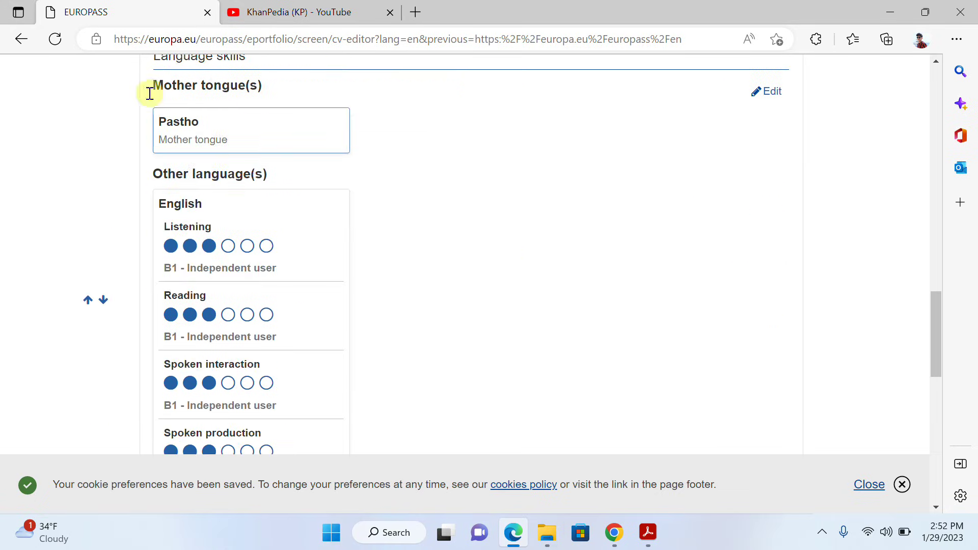
{"action": "scroll", "coordinate": [151, 139], "scroll_direction": "up", "scroll_amount": 2}
{"action": "scroll", "coordinate": [494, 301], "scroll_direction": "down", "scroll_amount": 6}
{"action": "scroll", "coordinate": [495, 300], "scroll_direction": "down", "scroll_amount": 4}
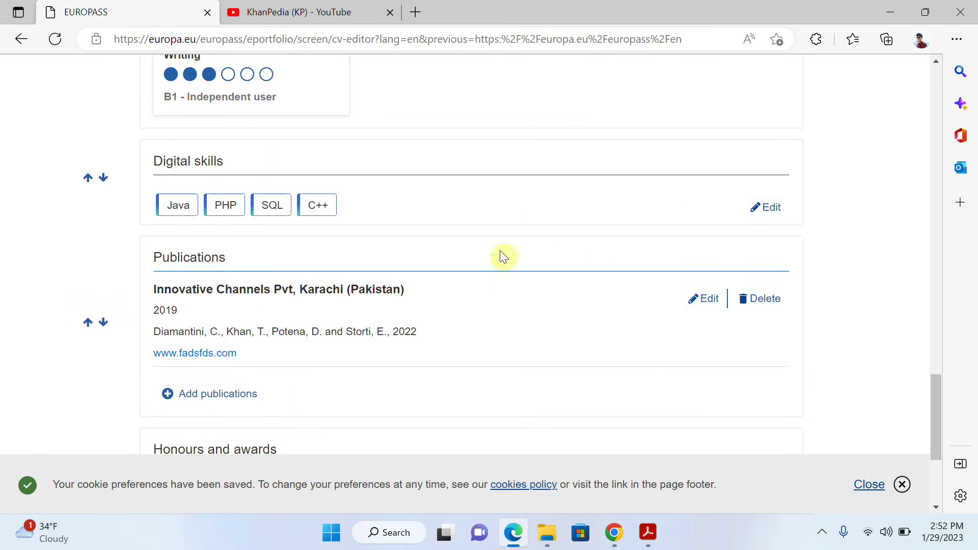
{"action": "scroll", "coordinate": [515, 321], "scroll_direction": "down", "scroll_amount": 4}
{"action": "scroll", "coordinate": [282, 168], "scroll_direction": "up", "scroll_amount": 2}
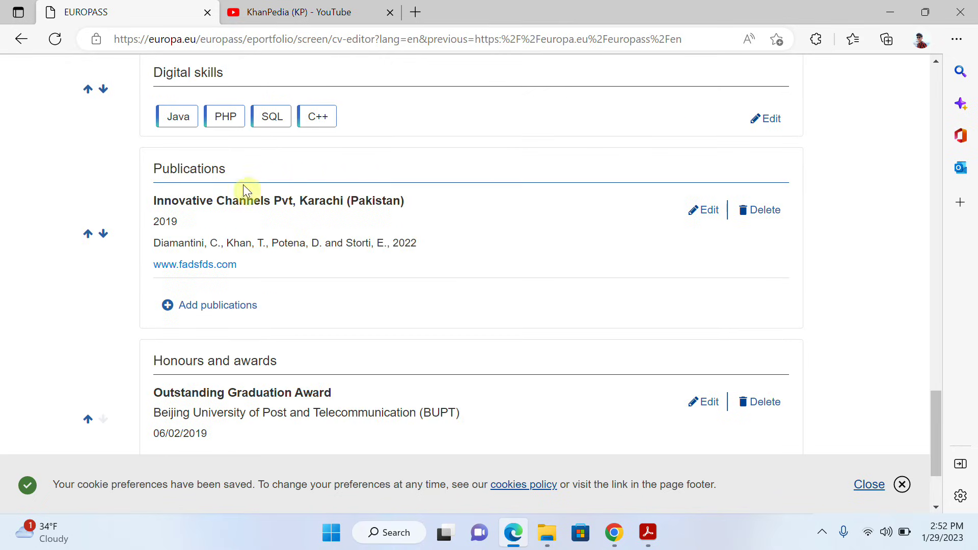
- Start a new publication with the title 'Keyword Extraction Using Graph-Based Approaches' copied from the PDF
{"action": "left_click", "coordinate": [200, 309]}
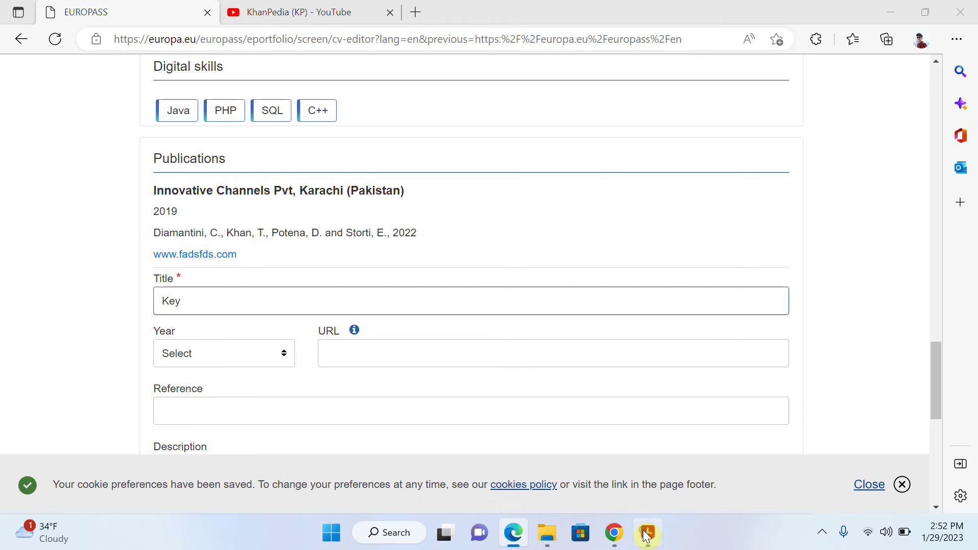
{"action": "mouse_move", "coordinate": [646, 535]}
{"action": "left_click", "coordinate": [551, 487]}
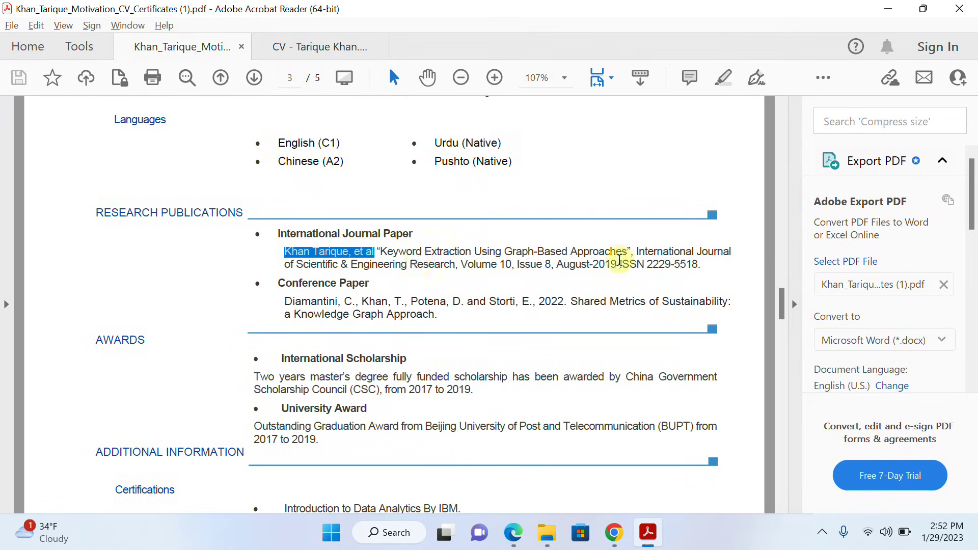
{"action": "mouse_move", "coordinate": [381, 251]}
{"action": "left_mouse_down"}
{"action": "mouse_move", "coordinate": [456, 264]}
{"action": "mouse_move", "coordinate": [673, 240]}
{"action": "mouse_move", "coordinate": [463, 234]}
{"action": "mouse_move", "coordinate": [395, 251]}
{"action": "left_mouse_up"}
{"action": "left_click_drag", "start_coordinate": [541, 251], "coordinate": [628, 252]}
{"action": "key", "text": "ctrl+c"}
{"action": "key", "text": "alt+Tab"}
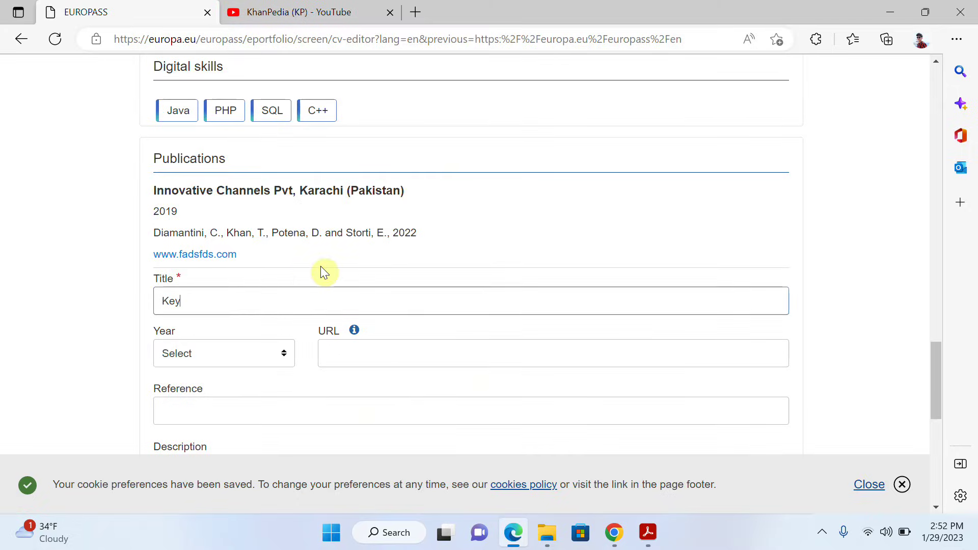
{"action": "left_click", "coordinate": [238, 297]}
{"action": "key", "text": "BackSpace"}
{"action": "key", "text": "ctrl+v"}
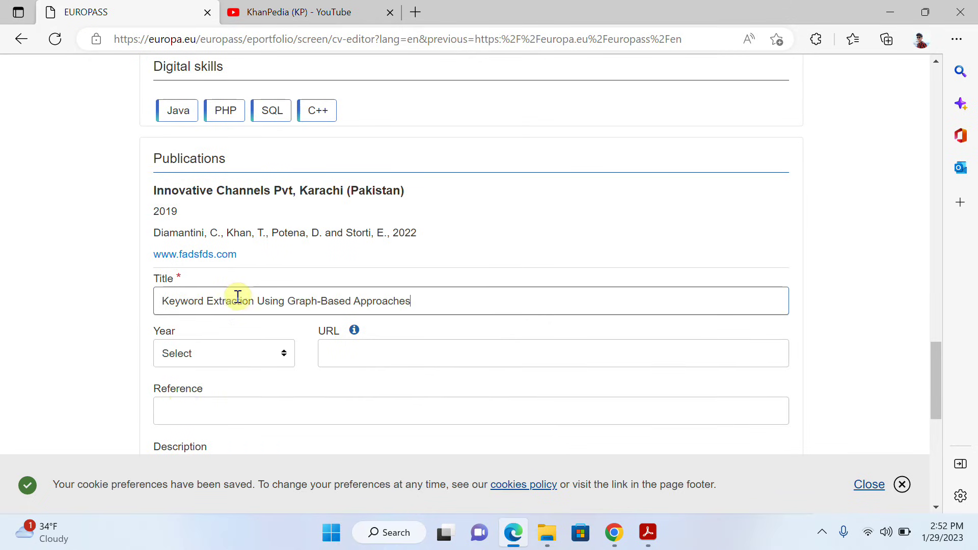
- Set the publication year to 2017 and enter its URL
{"action": "left_click", "coordinate": [222, 352]}
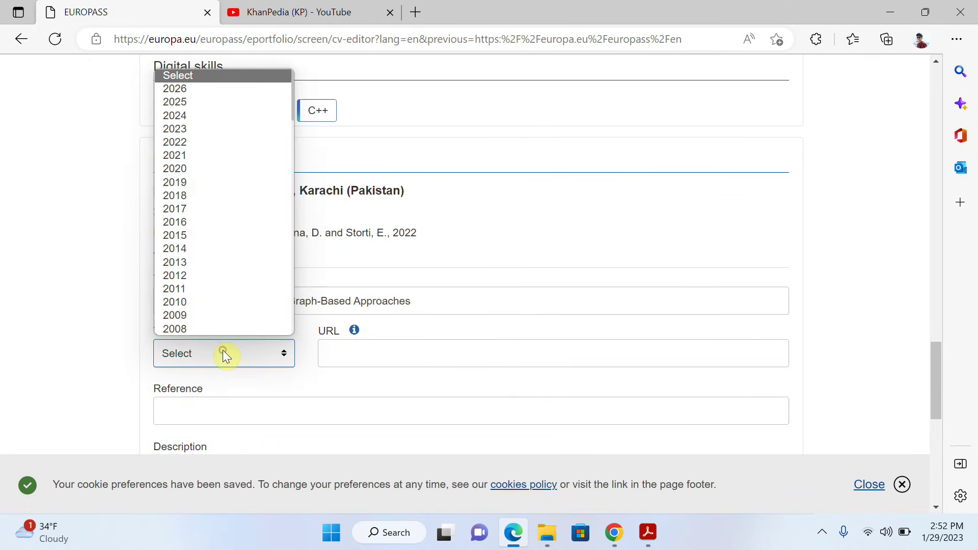
{"action": "left_click", "coordinate": [172, 208]}
{"action": "left_click", "coordinate": [359, 353]}
{"action": "type", "text": "www.afsasdsf.com"}
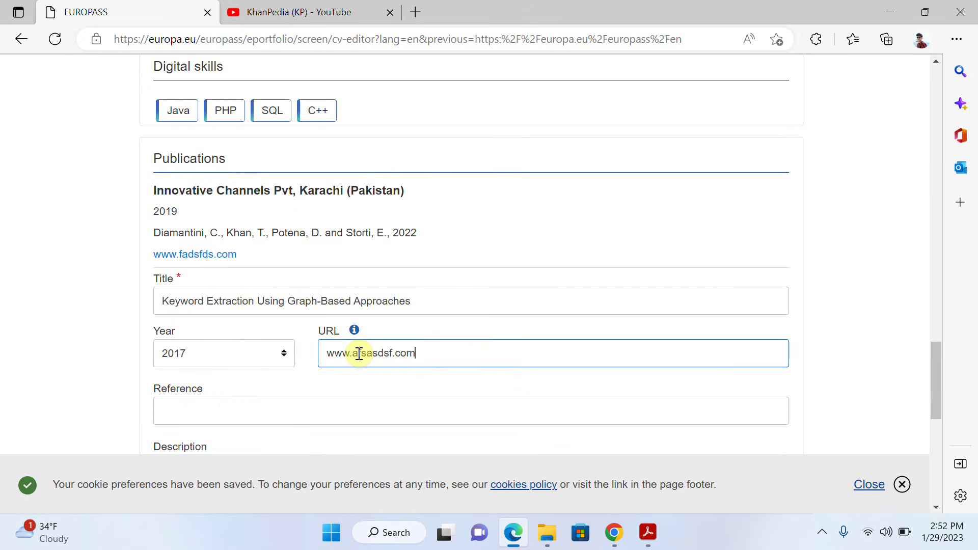
{"action": "scroll", "coordinate": [232, 302], "scroll_direction": "down", "scroll_amount": 3}
- Copy the author citation from the PDF into Reference and save the publication
{"action": "left_click", "coordinate": [234, 275]}
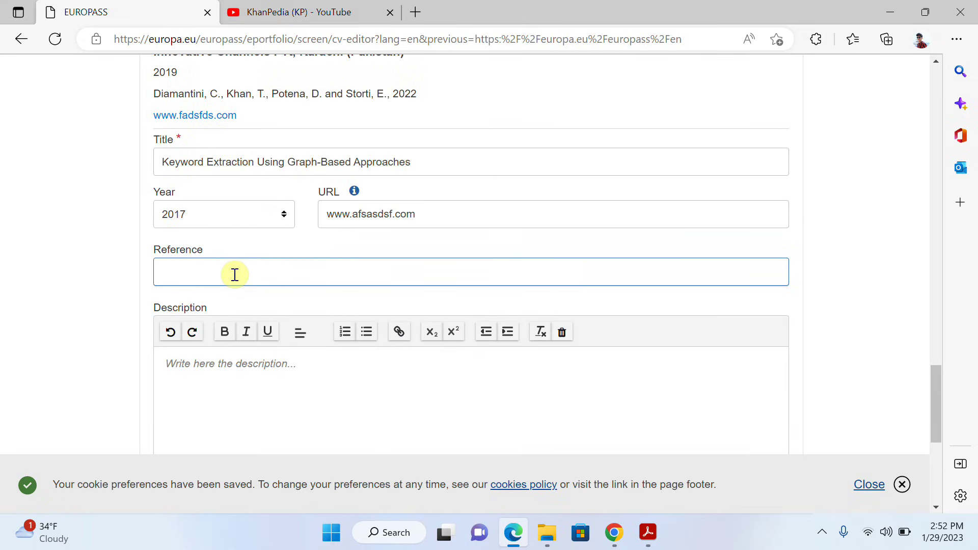
{"action": "left_click", "coordinate": [649, 533]}
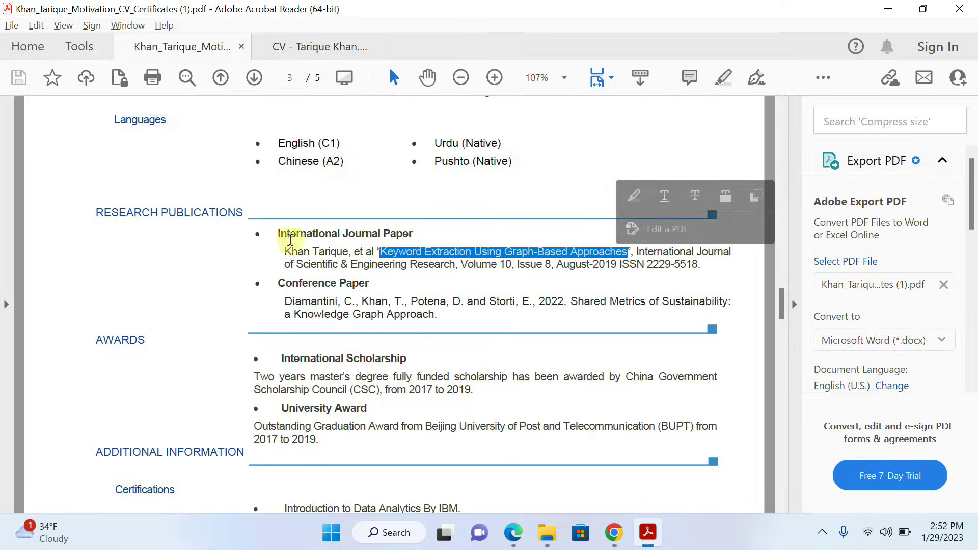
{"action": "left_click", "coordinate": [283, 252]}
{"action": "left_click_drag", "start_coordinate": [282, 252], "coordinate": [371, 253]}
{"action": "key", "text": "ctrl+c"}
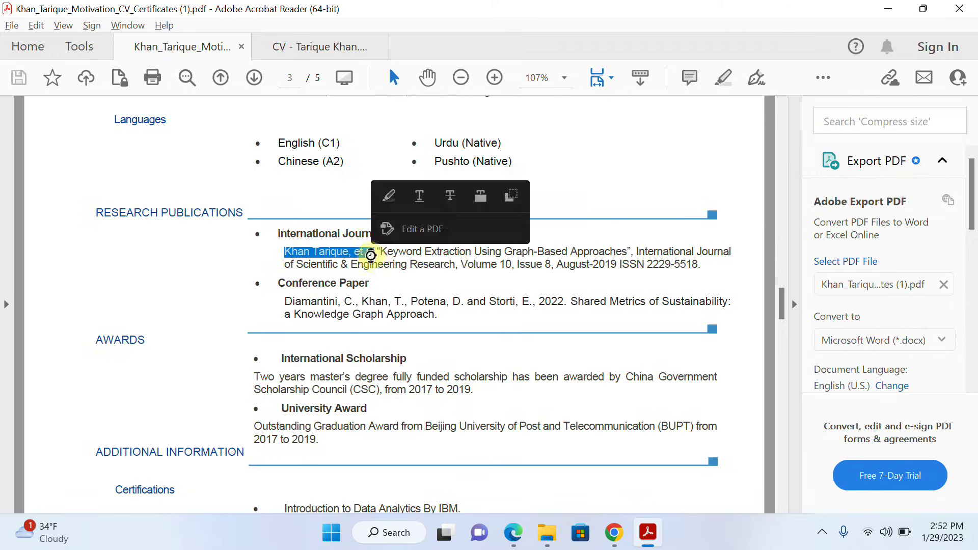
{"action": "key", "text": "alt+Tab"}
{"action": "key", "text": "ctrl+v"}
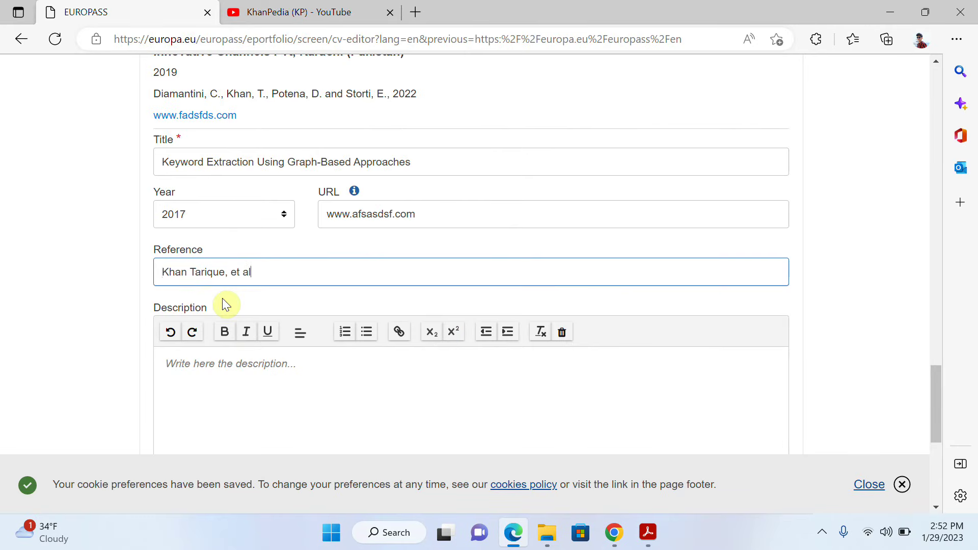
{"action": "scroll", "coordinate": [225, 303], "scroll_direction": "down", "scroll_amount": 2}
{"action": "scroll", "coordinate": [256, 304], "scroll_direction": "down", "scroll_amount": 5}
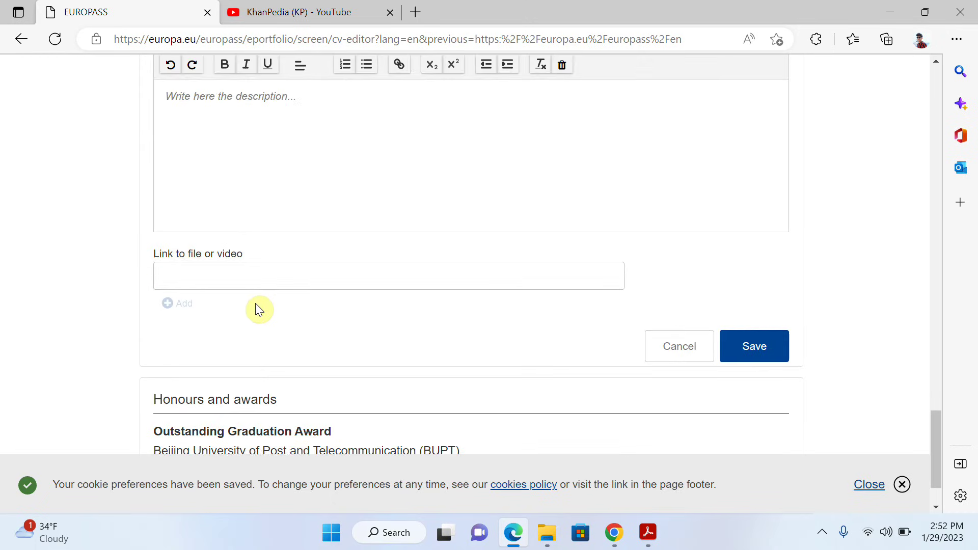
{"action": "left_click", "coordinate": [743, 296]}
{"action": "scroll", "coordinate": [450, 288], "scroll_direction": "up", "scroll_amount": 5}
{"action": "scroll", "coordinate": [371, 267], "scroll_direction": "down", "scroll_amount": 4}
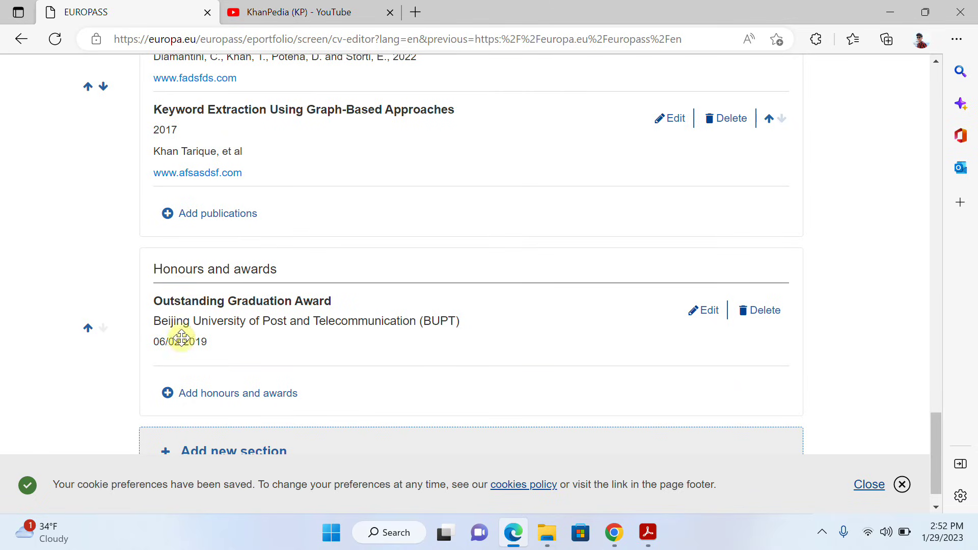
- Create a new CV section with the type Hobbies and interests
{"action": "scroll", "coordinate": [375, 299], "scroll_direction": "down", "scroll_amount": 1}
{"action": "scroll", "coordinate": [264, 392], "scroll_direction": "up", "scroll_amount": 1}
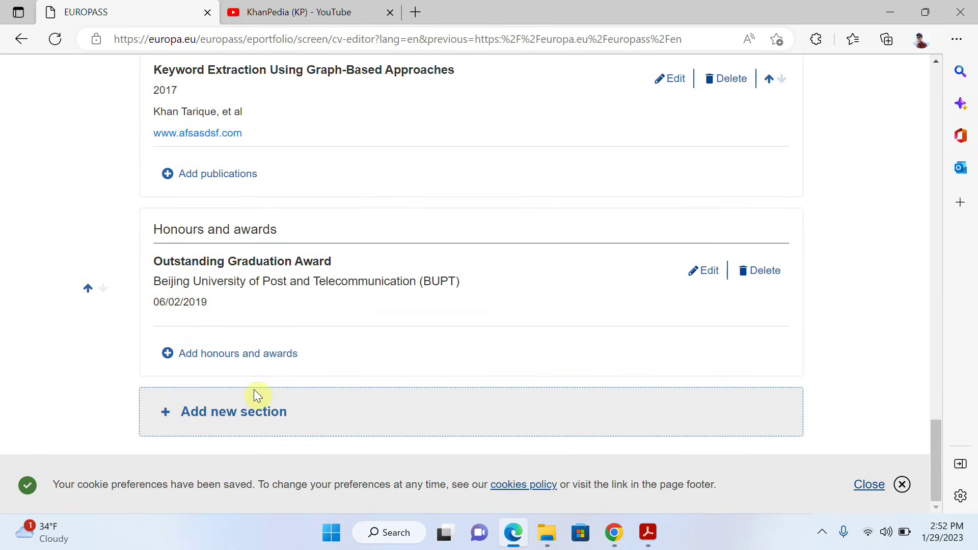
{"action": "left_click", "coordinate": [218, 429]}
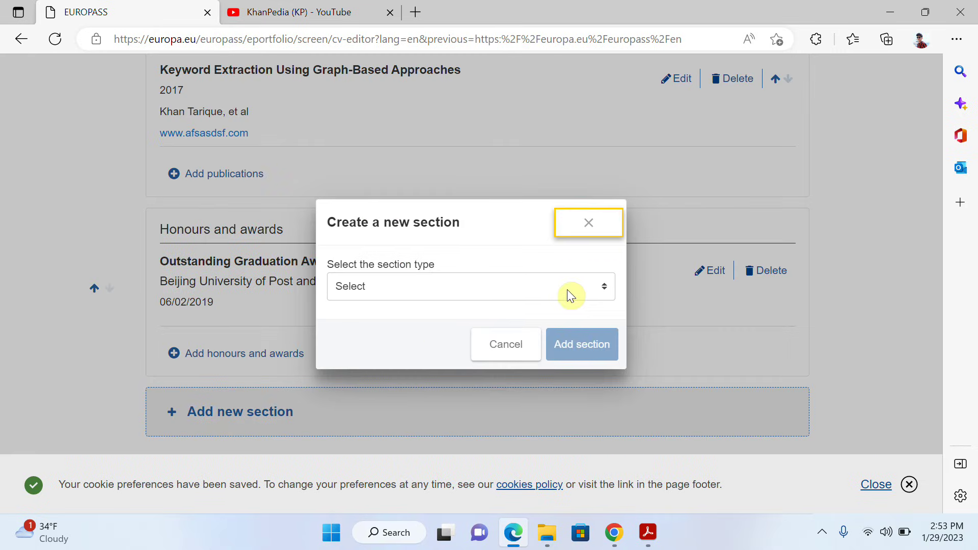
{"action": "left_click", "coordinate": [563, 289]}
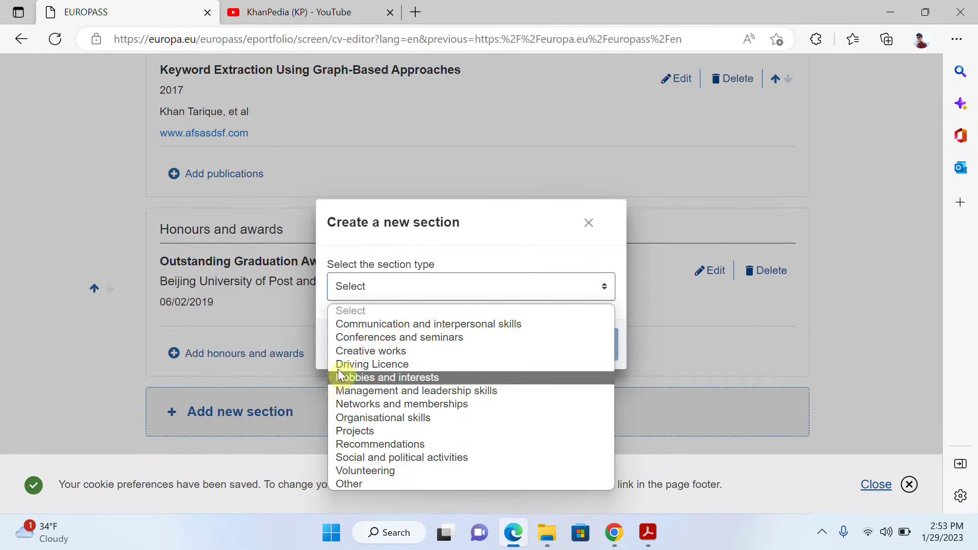
{"action": "left_click", "coordinate": [364, 377]}
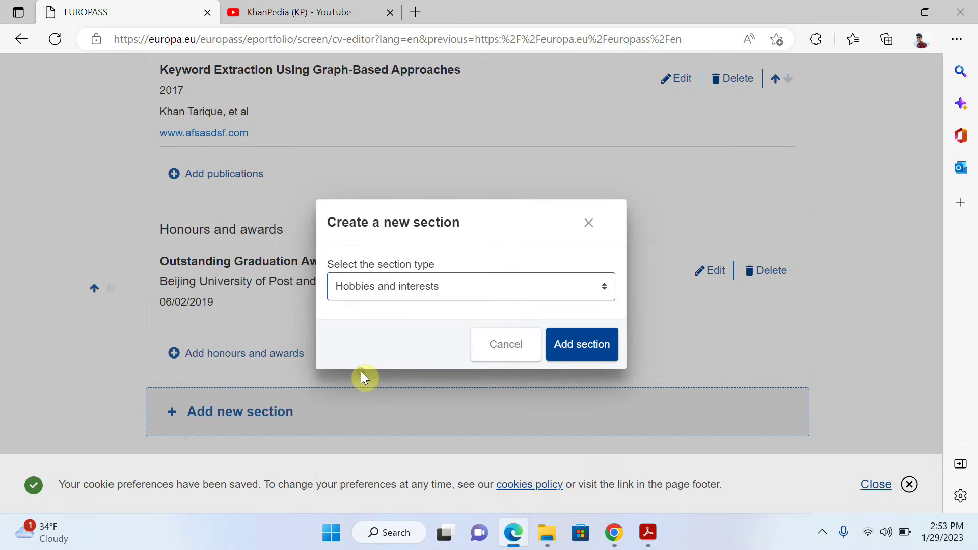
- Add the section and enter 'Football, Cricket, Travelling' as Title, correcting the 'Fooball' typo
{"action": "left_click", "coordinate": [597, 341]}
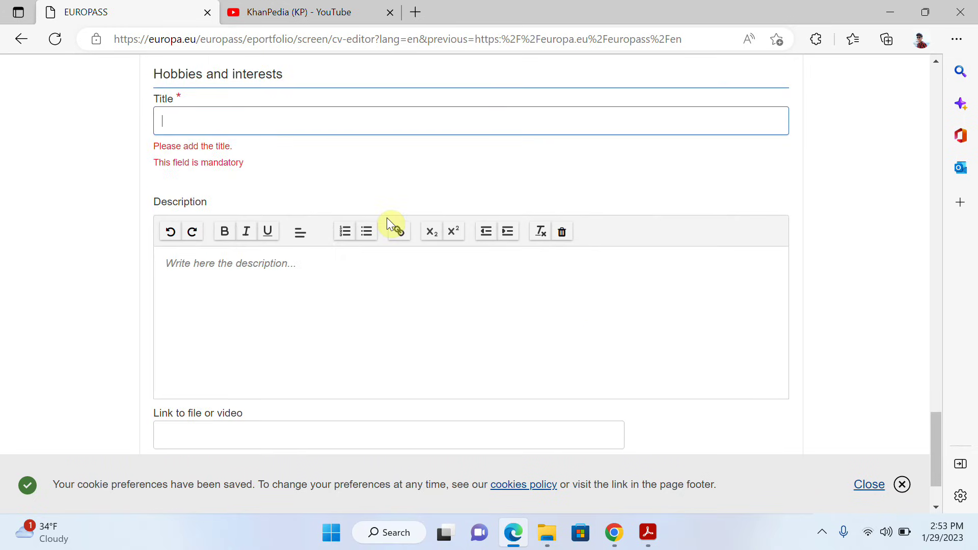
{"action": "type", "text": "Fooball,"}
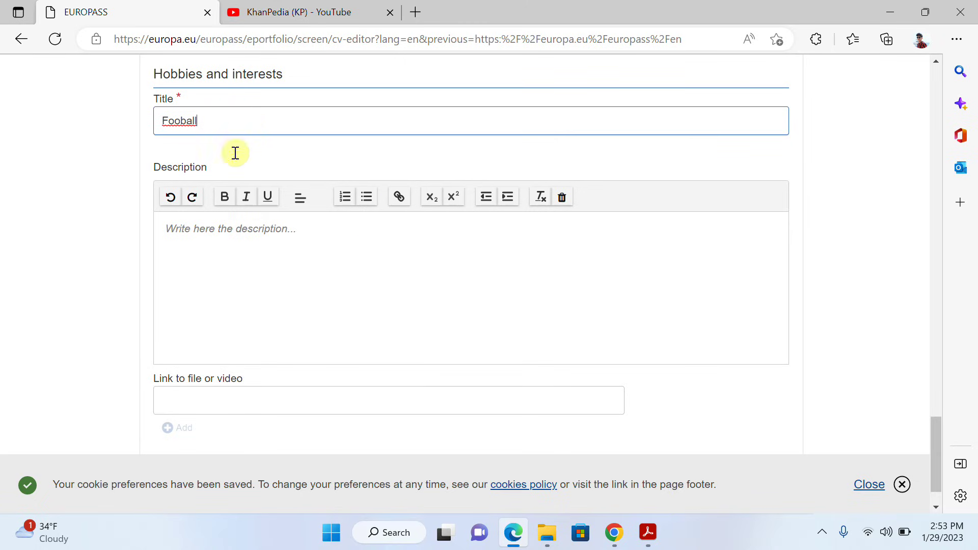
{"action": "scroll", "coordinate": [243, 129], "scroll_direction": "up", "scroll_amount": 2}
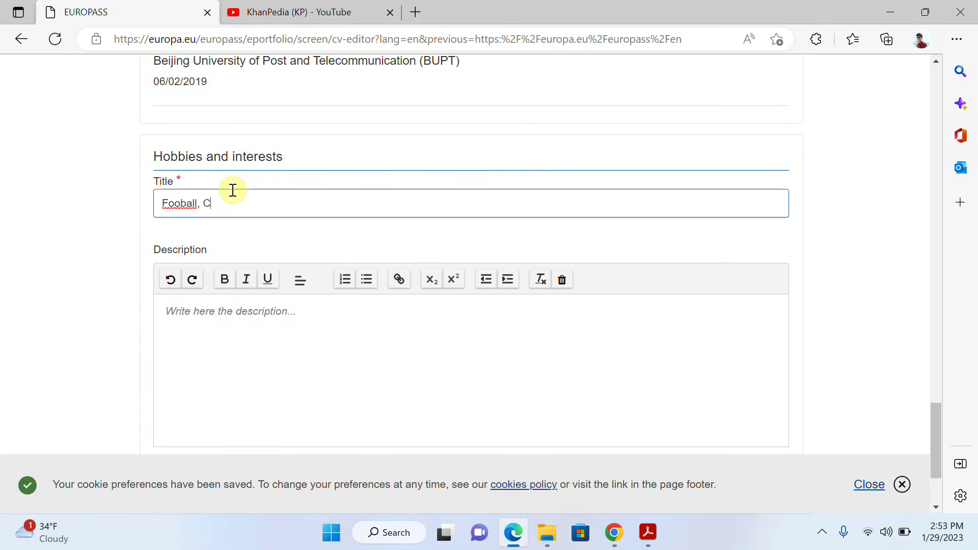
{"action": "right_click", "coordinate": [167, 207]}
{"action": "mouse_move", "coordinate": [189, 217]}
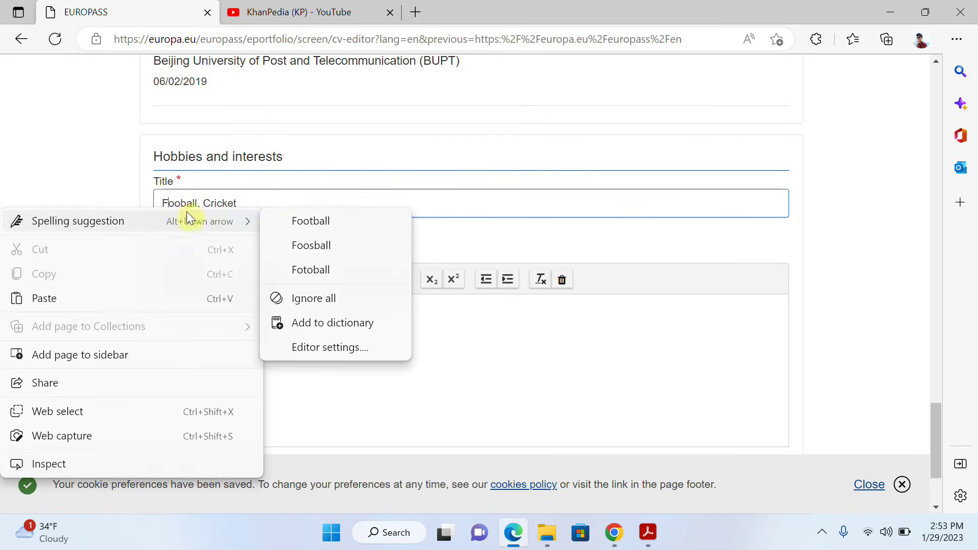
{"action": "left_click", "coordinate": [299, 222]}
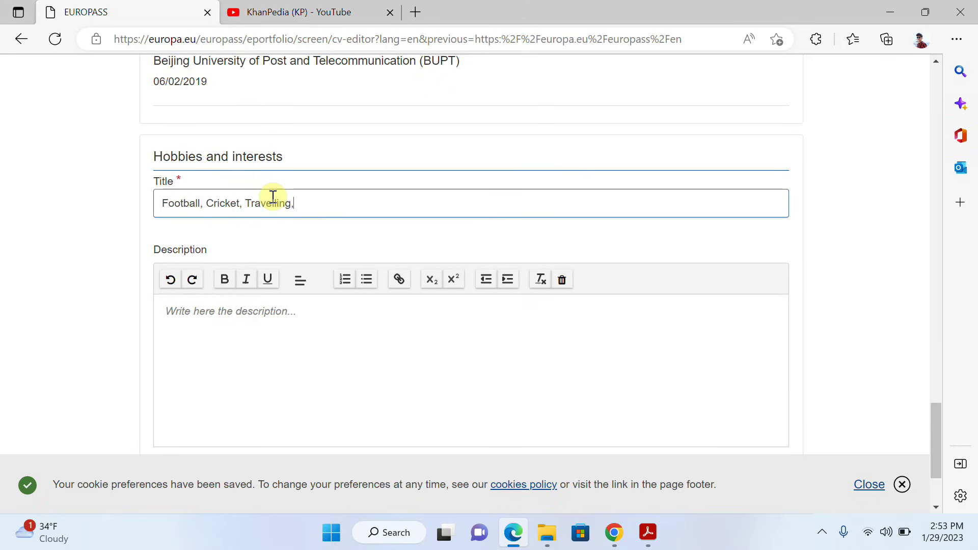
{"action": "scroll", "coordinate": [273, 197], "scroll_direction": "down", "scroll_amount": 3}
{"action": "scroll", "coordinate": [273, 197], "scroll_direction": "up", "scroll_amount": 3}
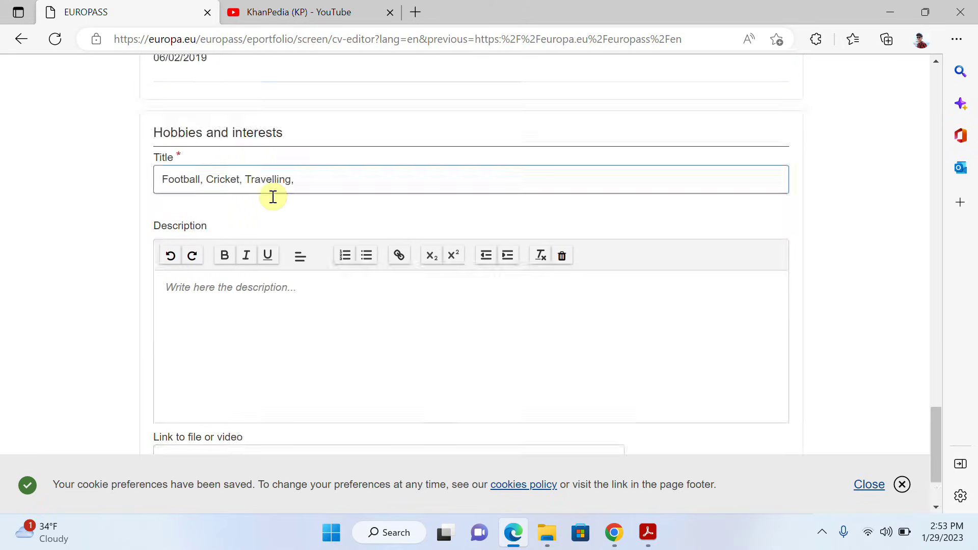
{"action": "scroll", "coordinate": [273, 197], "scroll_direction": "down", "scroll_amount": 3}
- Save the Hobbies and interests entry (Football, Cricket, Travelling) and look over the CV
{"action": "left_click", "coordinate": [750, 408]}
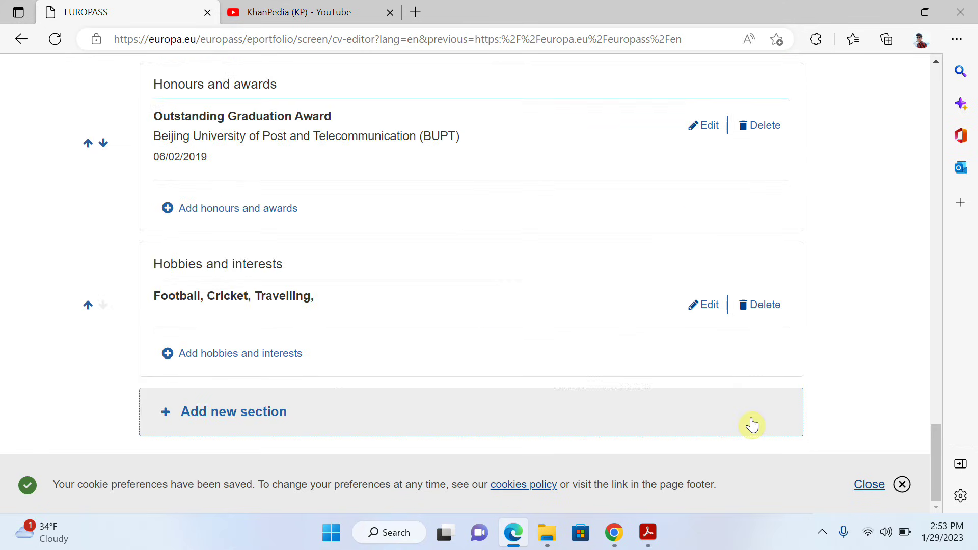
{"action": "scroll", "coordinate": [449, 308], "scroll_direction": "up", "scroll_amount": 5}
{"action": "scroll", "coordinate": [449, 309], "scroll_direction": "down", "scroll_amount": 5}
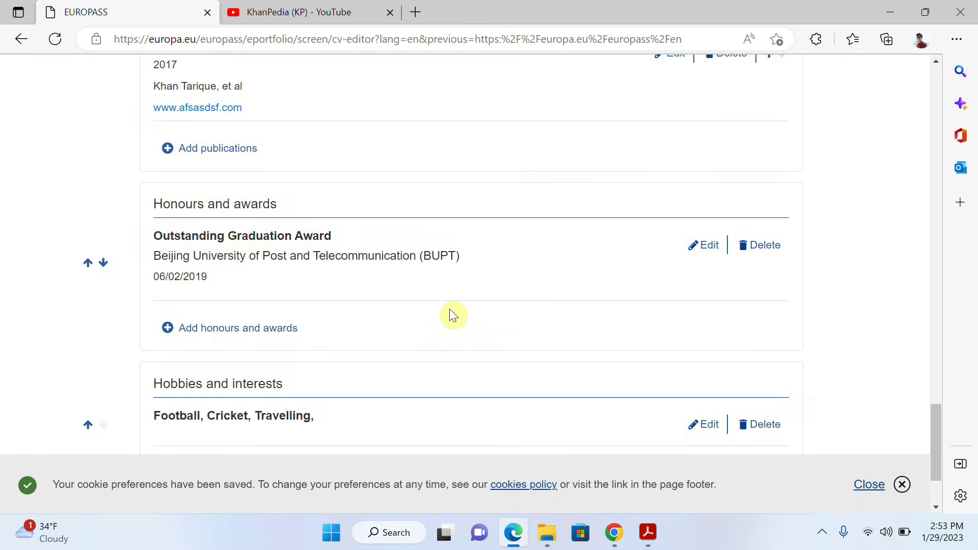
{"action": "scroll", "coordinate": [449, 309], "scroll_direction": "up", "scroll_amount": 5}
{"action": "scroll", "coordinate": [450, 308], "scroll_direction": "up", "scroll_amount": 10}
{"action": "scroll", "coordinate": [449, 309], "scroll_direction": "down", "scroll_amount": 5}
{"action": "scroll", "coordinate": [125, 228], "scroll_direction": "up", "scroll_amount": 1}
{"action": "scroll", "coordinate": [183, 183], "scroll_direction": "up", "scroll_amount": 8}
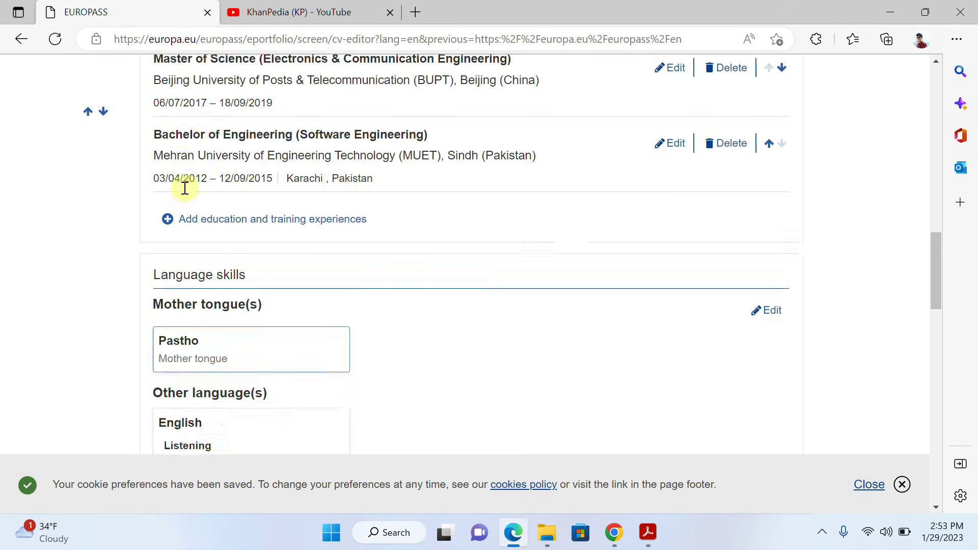
{"action": "scroll", "coordinate": [178, 184], "scroll_direction": "down", "scroll_amount": 2}
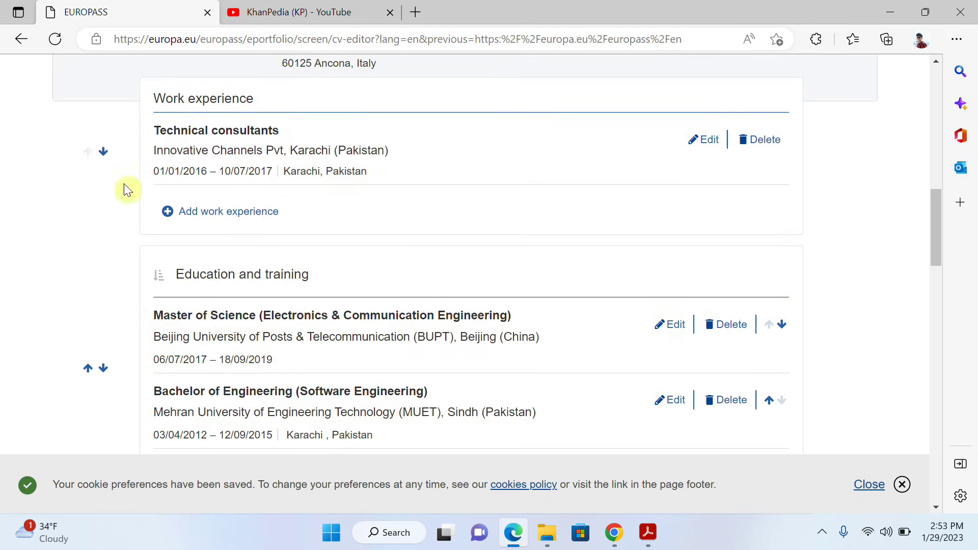
- Move Work experience below Education and training, then dismiss the cookie preferences notice
{"action": "left_click", "coordinate": [103, 154]}
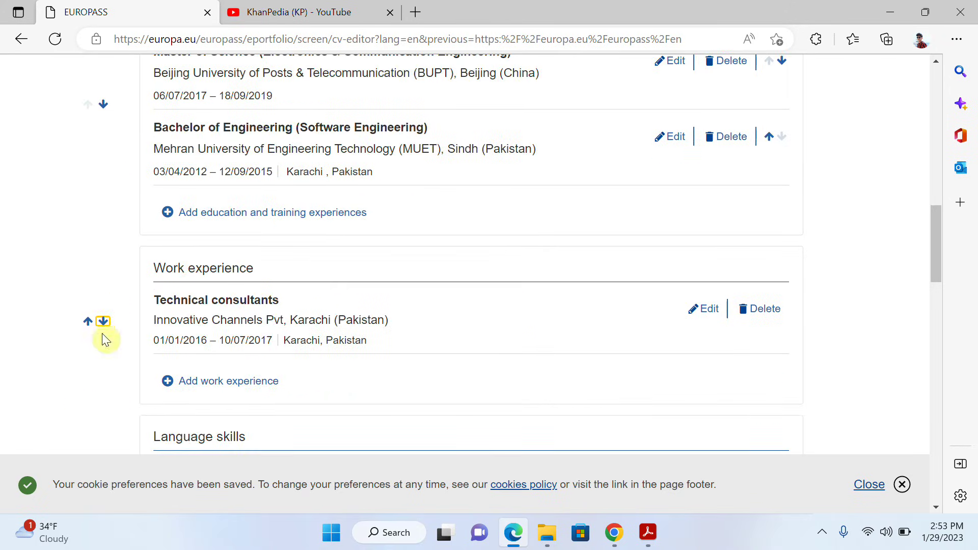
{"action": "scroll", "coordinate": [96, 220], "scroll_direction": "up", "scroll_amount": 3}
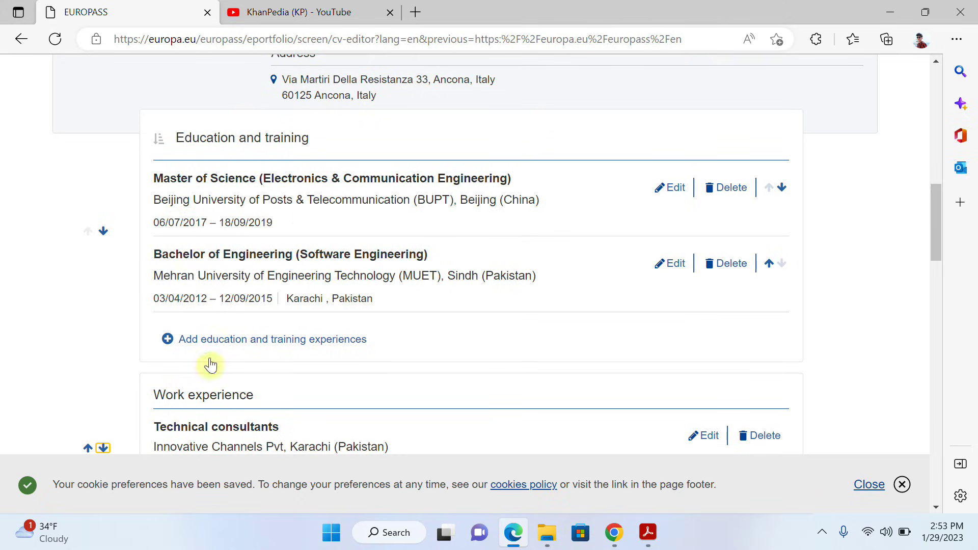
{"action": "scroll", "coordinate": [316, 260], "scroll_direction": "down", "scroll_amount": 20}
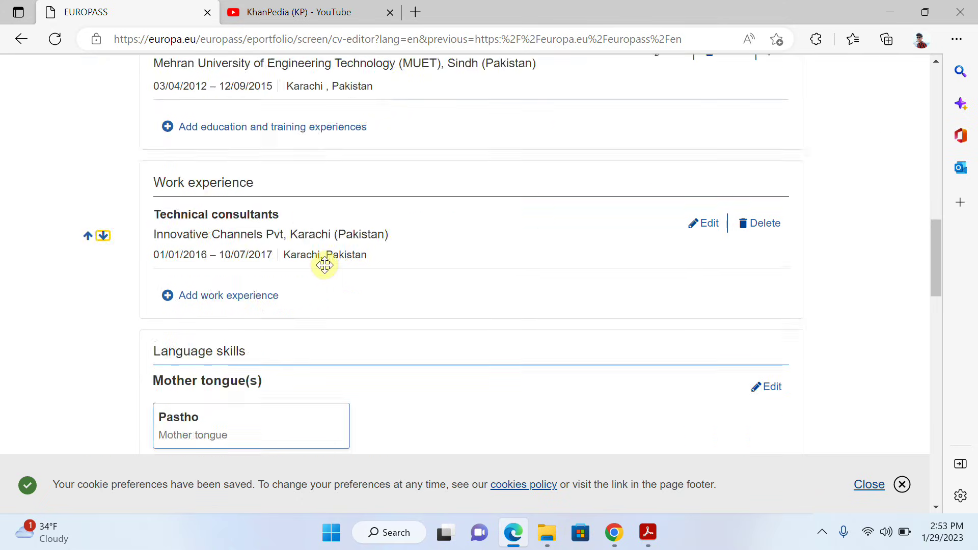
{"action": "scroll", "coordinate": [831, 418], "scroll_direction": "up", "scroll_amount": 1}
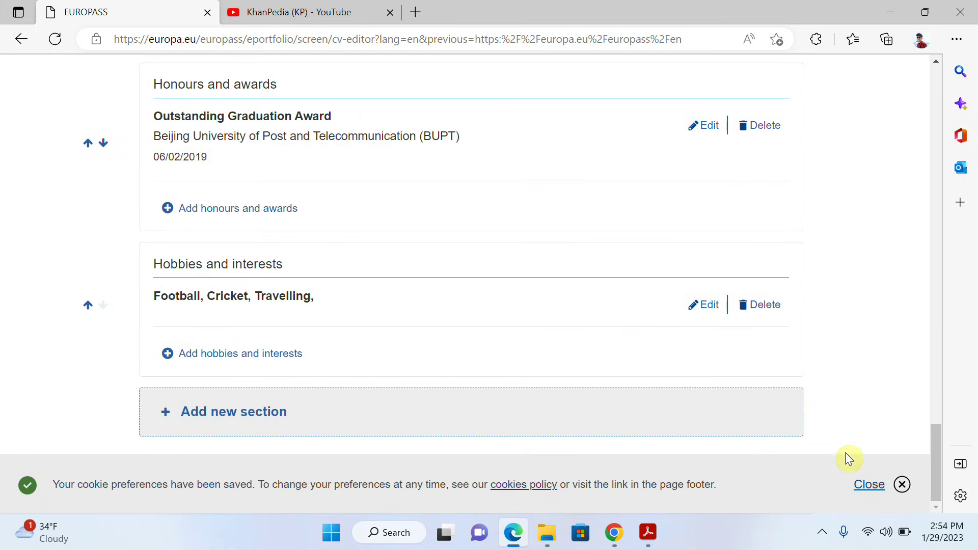
{"action": "left_click", "coordinate": [901, 486]}
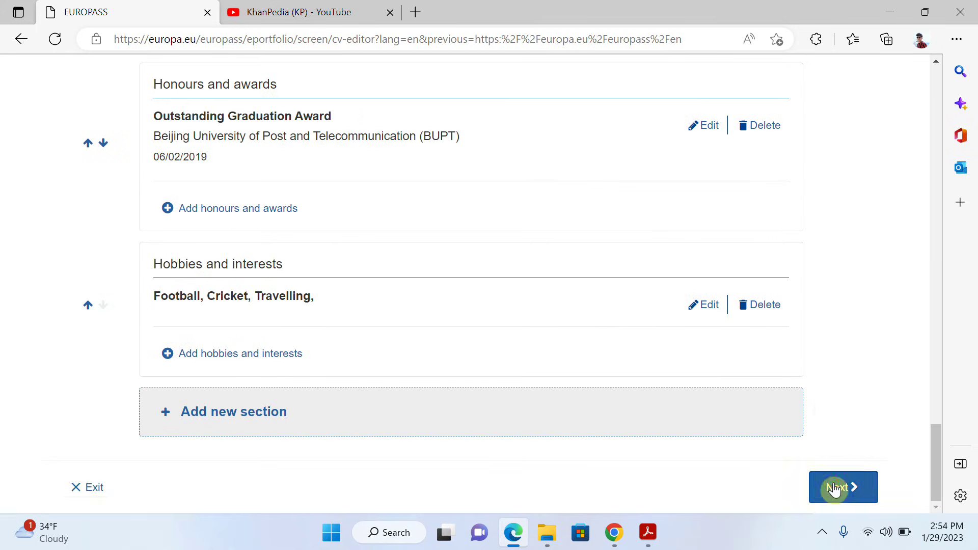
- Preview the second and two-column CV templates, then select the first template
{"action": "left_click", "coordinate": [834, 488]}
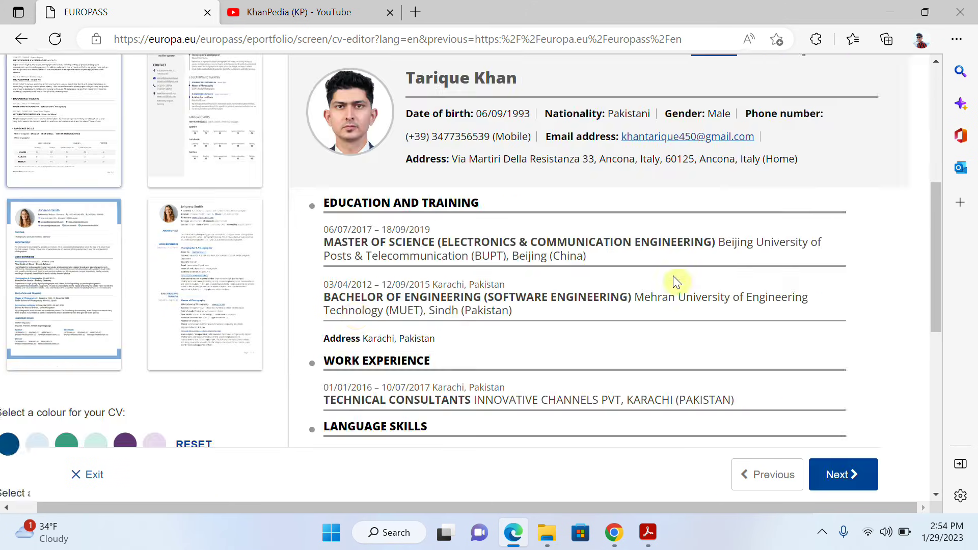
{"action": "scroll", "coordinate": [306, 276], "scroll_direction": "down", "scroll_amount": 5}
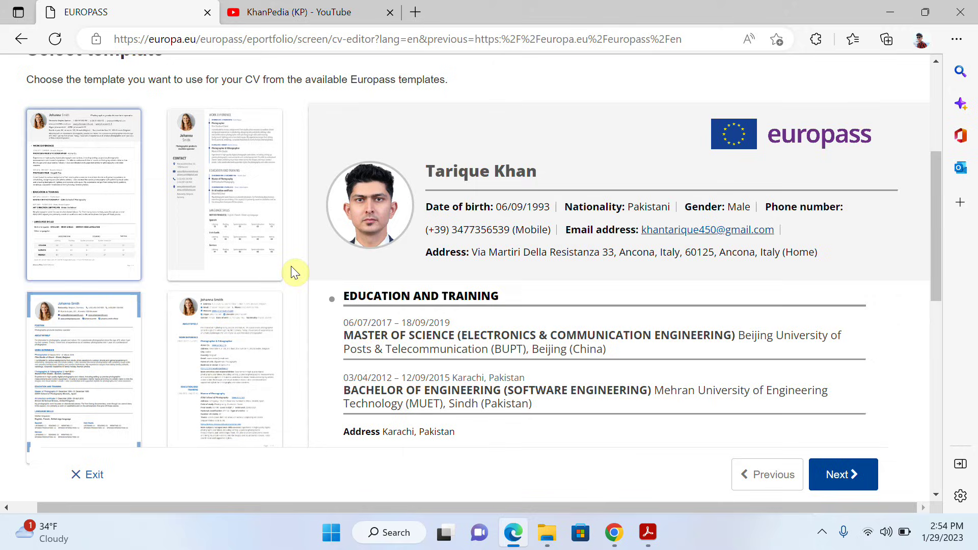
{"action": "left_click", "coordinate": [192, 219]}
{"action": "left_click", "coordinate": [80, 375]}
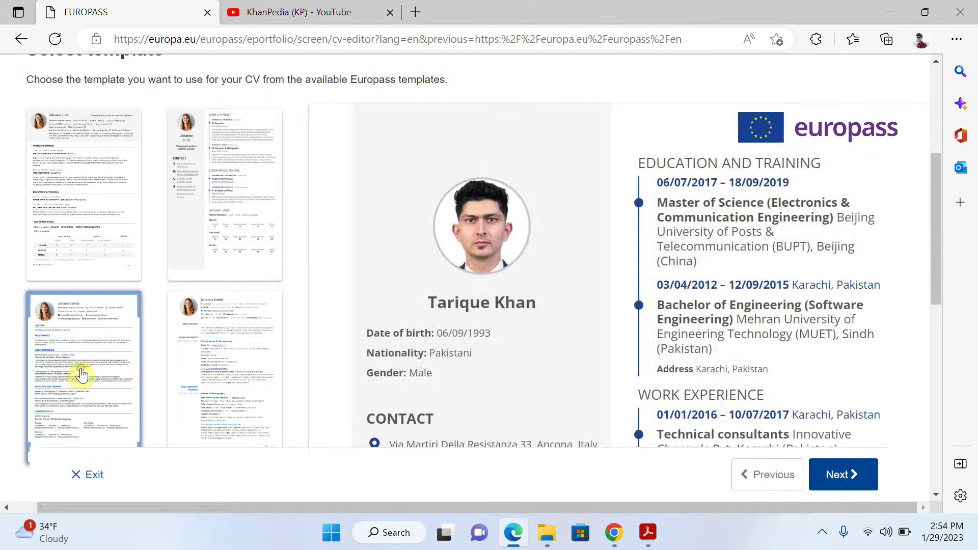
{"action": "scroll", "coordinate": [603, 304], "scroll_direction": "down", "scroll_amount": 10}
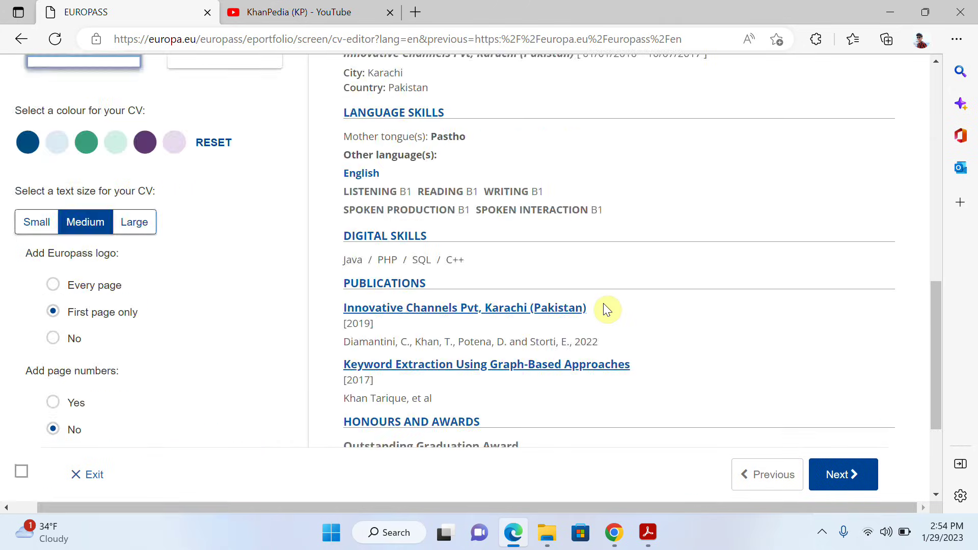
{"action": "scroll", "coordinate": [604, 303], "scroll_direction": "up", "scroll_amount": 10}
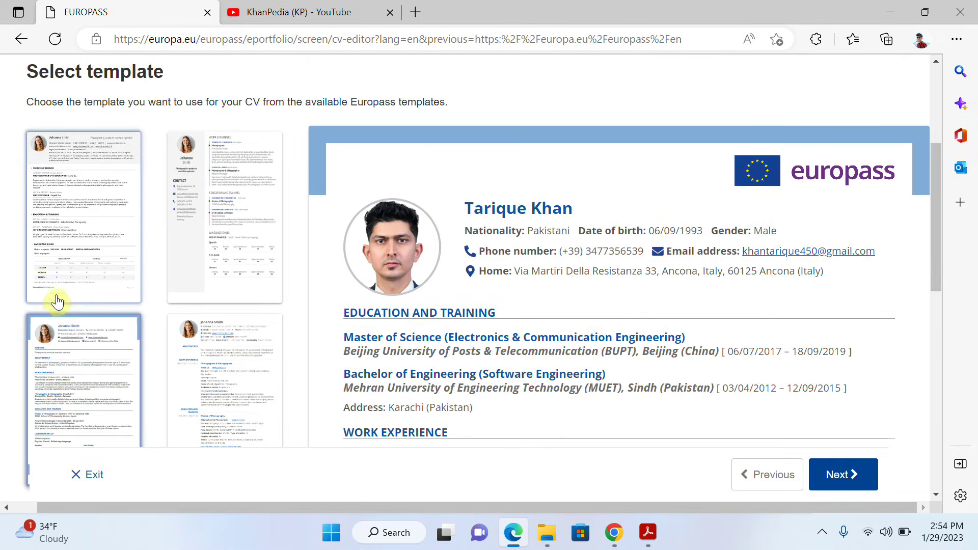
{"action": "left_click", "coordinate": [73, 289]}
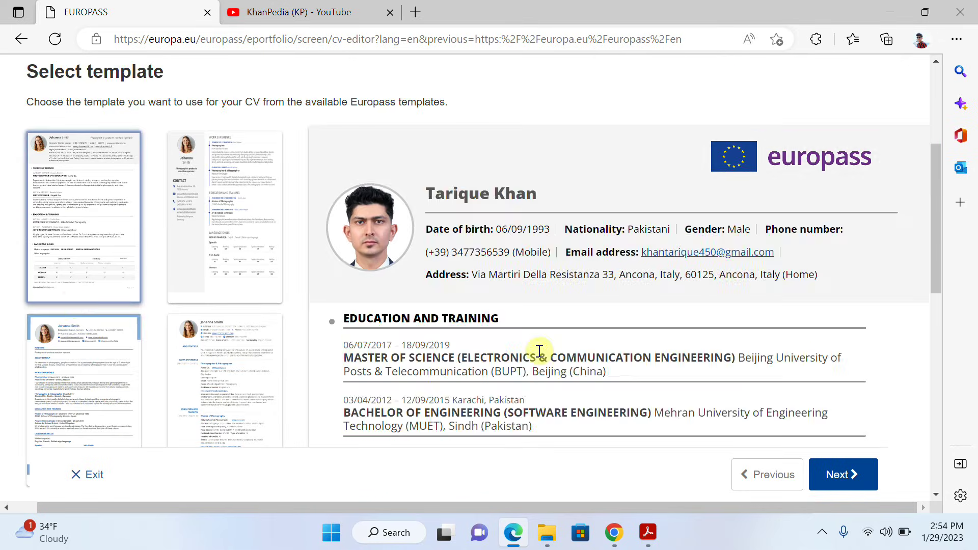
- Set the Europass logo to Every page and page numbers to Yes, then continue
{"action": "scroll", "coordinate": [537, 352], "scroll_direction": "down", "scroll_amount": 8}
{"action": "scroll", "coordinate": [539, 352], "scroll_direction": "down", "scroll_amount": 5}
{"action": "scroll", "coordinate": [538, 351], "scroll_direction": "up", "scroll_amount": 5}
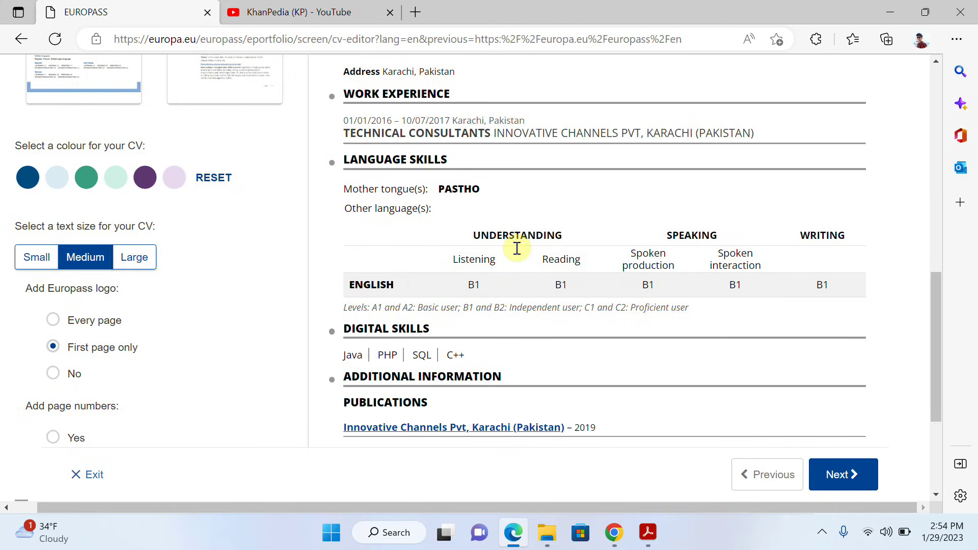
{"action": "scroll", "coordinate": [494, 325], "scroll_direction": "up", "scroll_amount": 10}
{"action": "scroll", "coordinate": [742, 359], "scroll_direction": "down", "scroll_amount": 15}
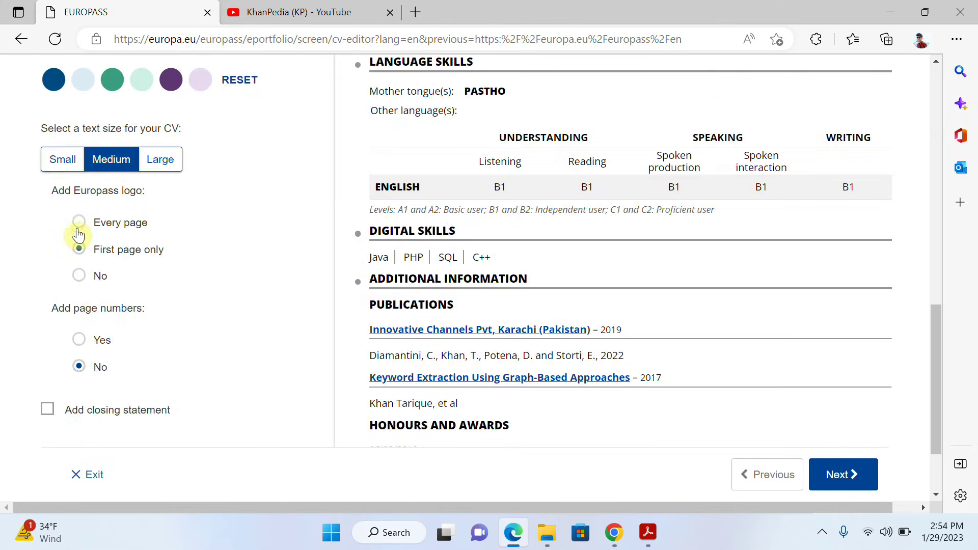
{"action": "left_click", "coordinate": [78, 228]}
{"action": "left_click", "coordinate": [79, 340]}
{"action": "scroll", "coordinate": [448, 306], "scroll_direction": "up", "scroll_amount": 15}
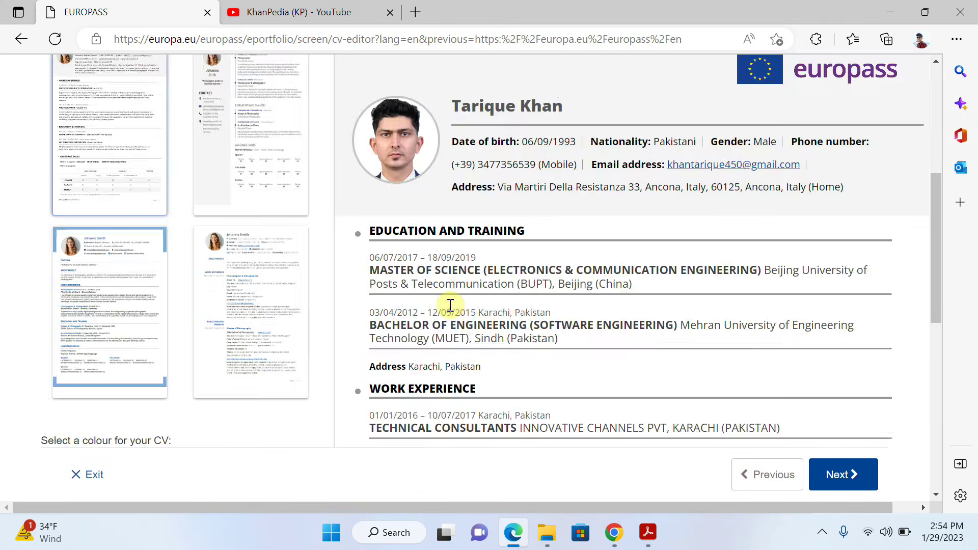
{"action": "scroll", "coordinate": [453, 311], "scroll_direction": "down", "scroll_amount": 8}
{"action": "scroll", "coordinate": [448, 306], "scroll_direction": "down", "scroll_amount": 8}
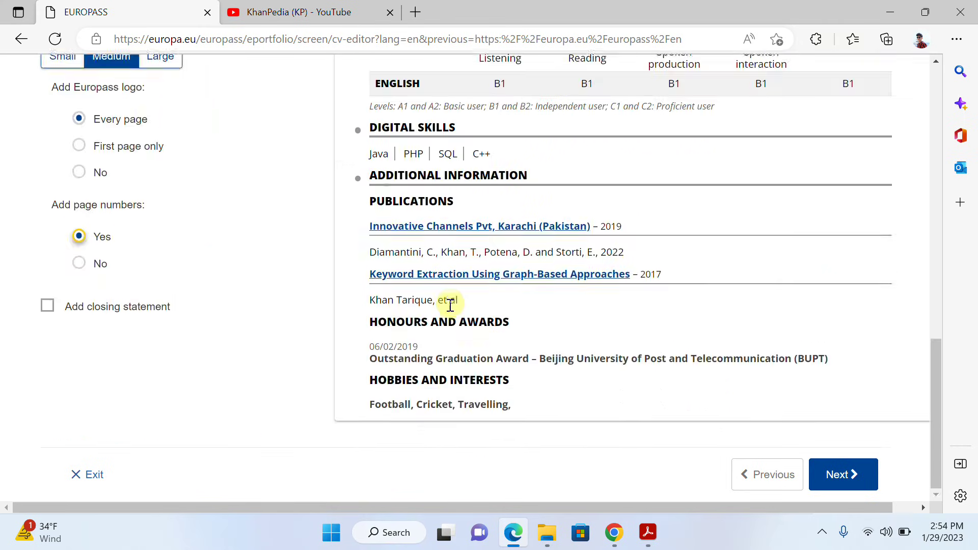
{"action": "left_click", "coordinate": [844, 475]}
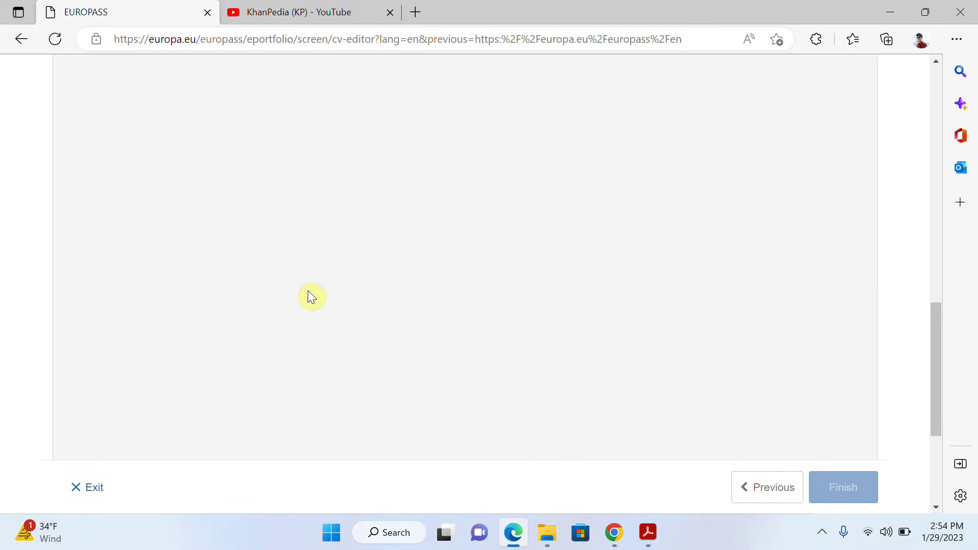
- Download the finished CV in PDF format
{"action": "scroll", "coordinate": [312, 297], "scroll_direction": "down", "scroll_amount": 6}
{"action": "scroll", "coordinate": [312, 297], "scroll_direction": "down", "scroll_amount": 8}
{"action": "scroll", "coordinate": [148, 316], "scroll_direction": "up", "scroll_amount": 10}
{"action": "scroll", "coordinate": [145, 314], "scroll_direction": "up", "scroll_amount": 1}
{"action": "scroll", "coordinate": [279, 371], "scroll_direction": "down", "scroll_amount": 5}
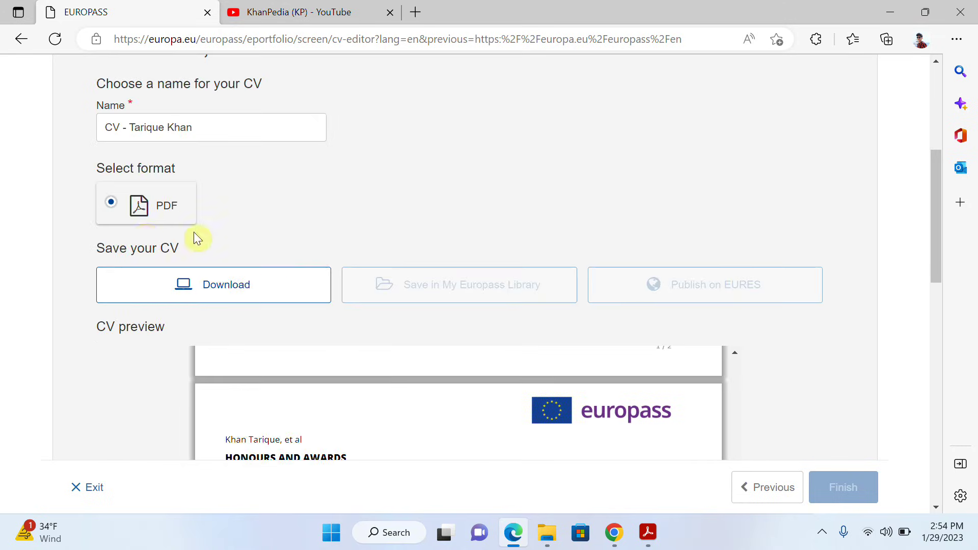
{"action": "scroll", "coordinate": [198, 231], "scroll_direction": "up", "scroll_amount": 1}
{"action": "left_click", "coordinate": [218, 313]}
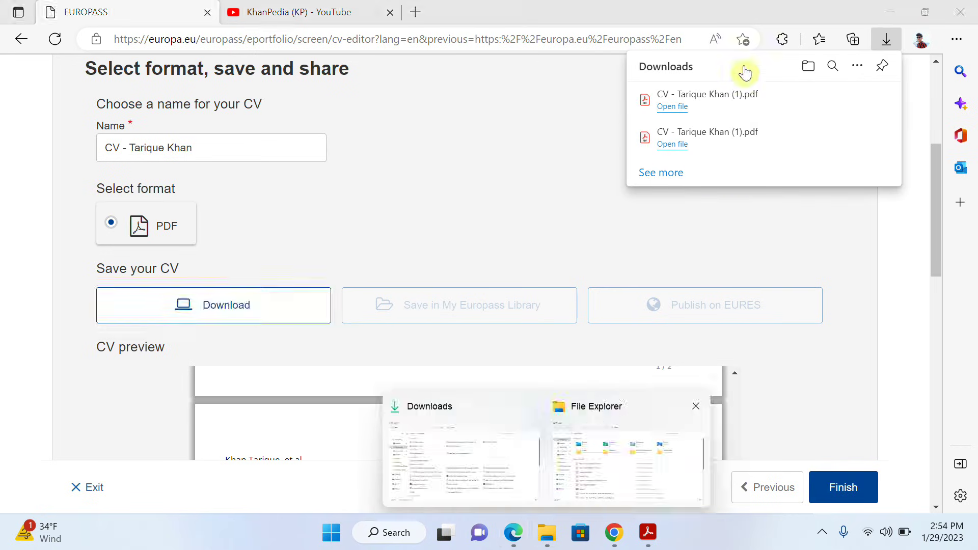
- Open the downloaded CV PDF in a new Edge tab and scroll through it
{"action": "left_click", "coordinate": [727, 92]}
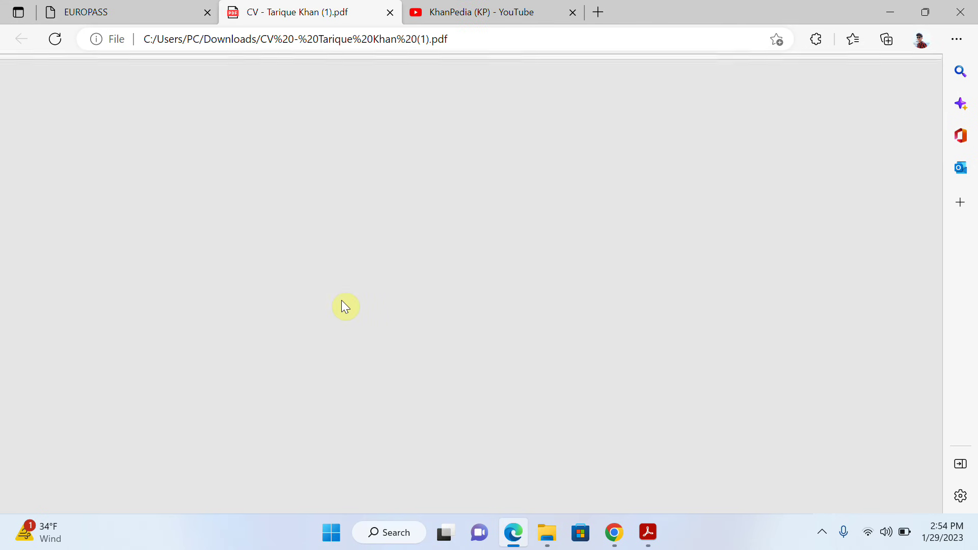
{"action": "scroll", "coordinate": [345, 307], "scroll_direction": "down", "scroll_amount": 15}
{"action": "scroll", "coordinate": [345, 306], "scroll_direction": "up", "scroll_amount": 15}
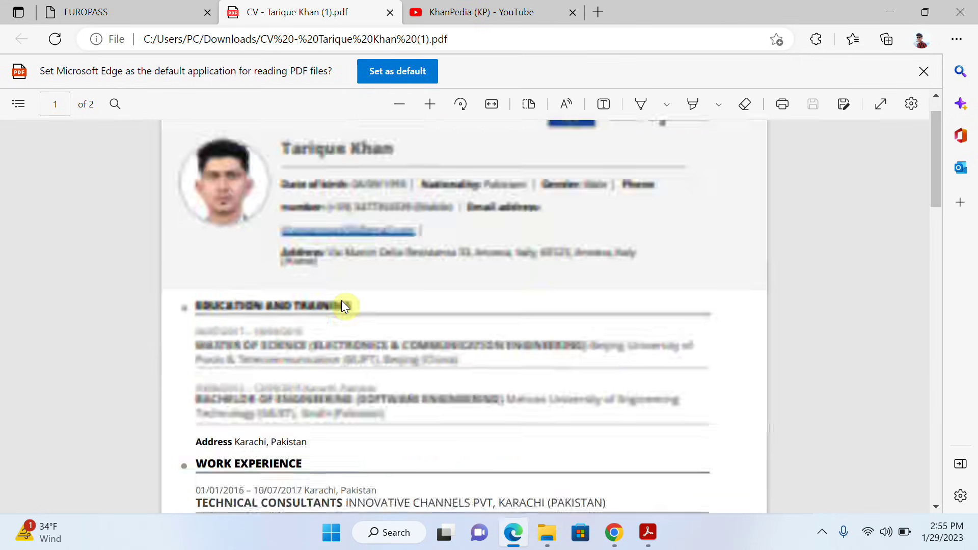
{"action": "scroll", "coordinate": [488, 410], "scroll_direction": "down", "scroll_amount": 5}
{"action": "scroll", "coordinate": [487, 410], "scroll_direction": "up", "scroll_amount": 5}
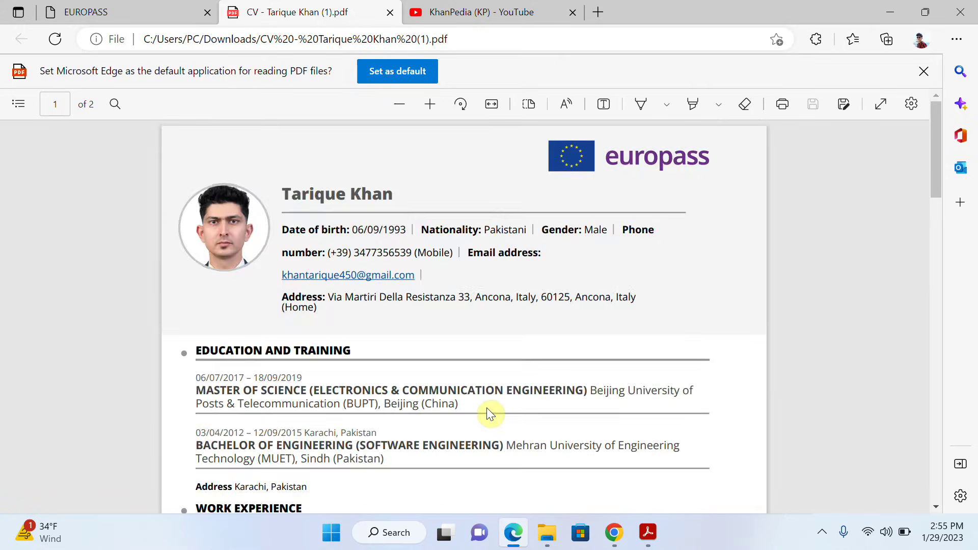
{"action": "scroll", "coordinate": [487, 413], "scroll_direction": "down", "scroll_amount": 5}
- Compare with the original CV PDF in Adobe Acrobat Reader, then return to Edge
{"action": "mouse_move", "coordinate": [648, 533]}
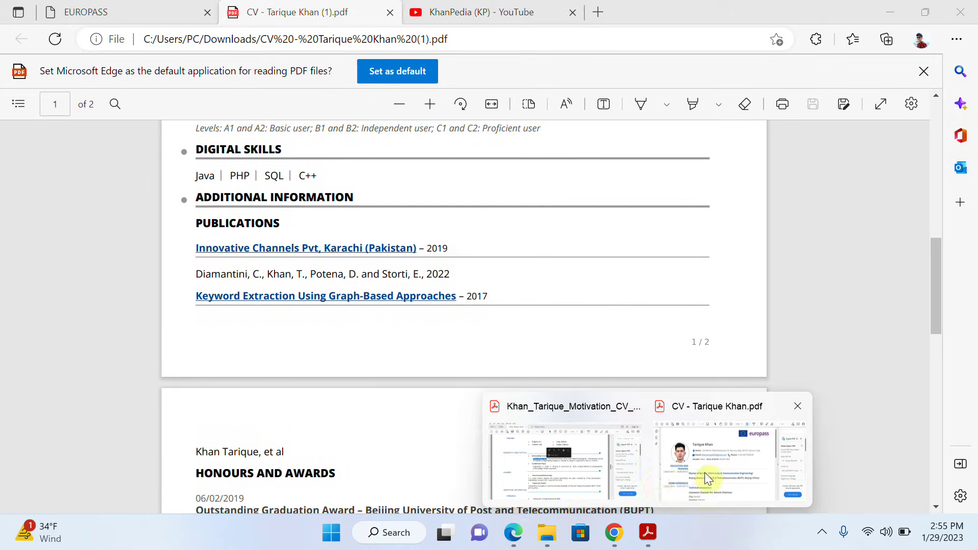
{"action": "left_click", "coordinate": [689, 472]}
{"action": "scroll", "coordinate": [498, 406], "scroll_direction": "down", "scroll_amount": 10}
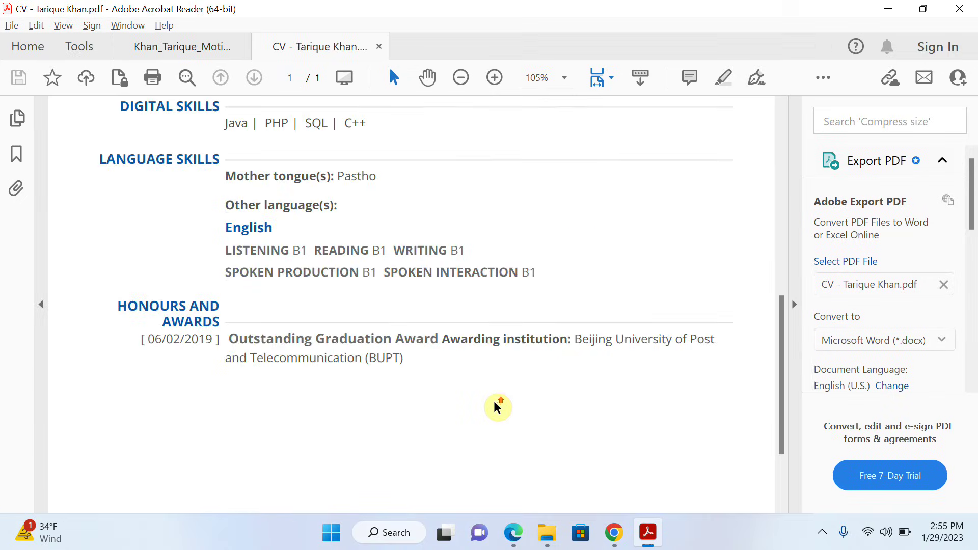
{"action": "scroll", "coordinate": [497, 406], "scroll_direction": "up", "scroll_amount": 10}
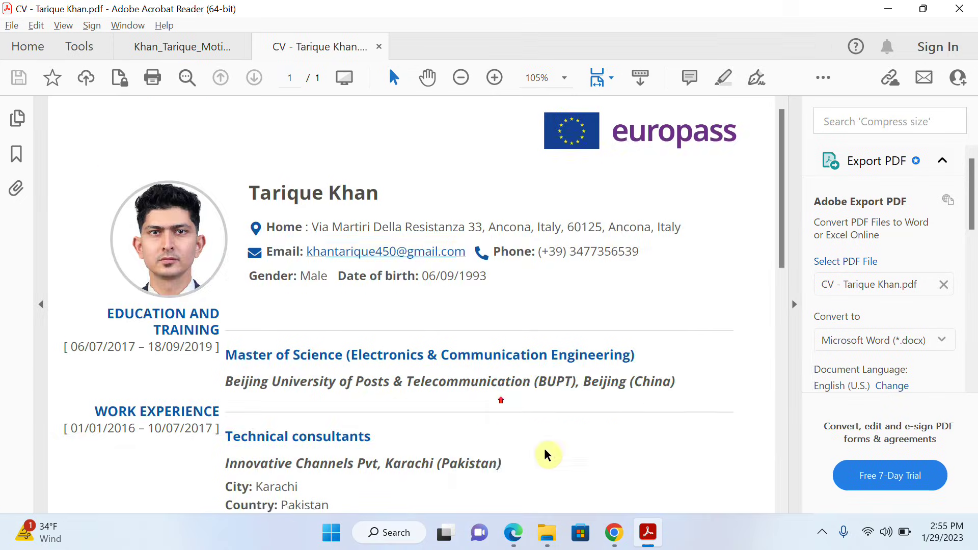
{"action": "left_click", "coordinate": [514, 533]}
- Scroll through both pages of the downloaded CV PDF in Edge
{"action": "scroll", "coordinate": [365, 368], "scroll_direction": "down", "scroll_amount": 5}
{"action": "scroll", "coordinate": [365, 369], "scroll_direction": "up", "scroll_amount": 20}
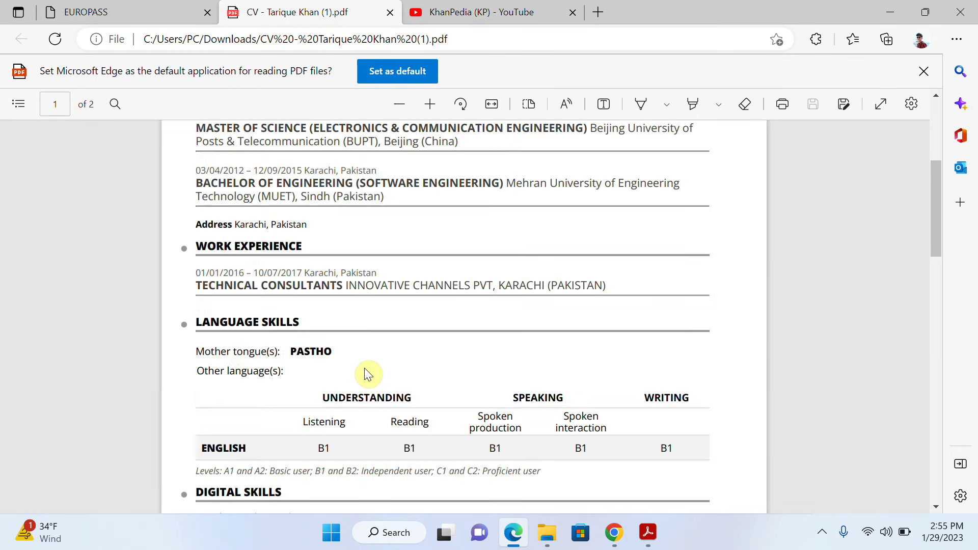
{"action": "scroll", "coordinate": [365, 368], "scroll_direction": "down", "scroll_amount": 3}
{"action": "scroll", "coordinate": [365, 367], "scroll_direction": "up", "scroll_amount": 3}
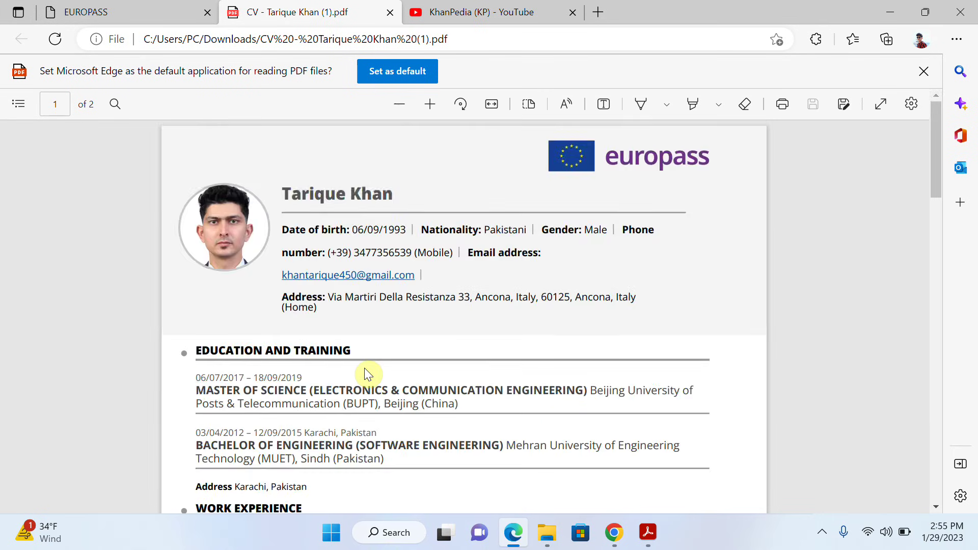
{"action": "scroll", "coordinate": [365, 368], "scroll_direction": "down", "scroll_amount": 3}
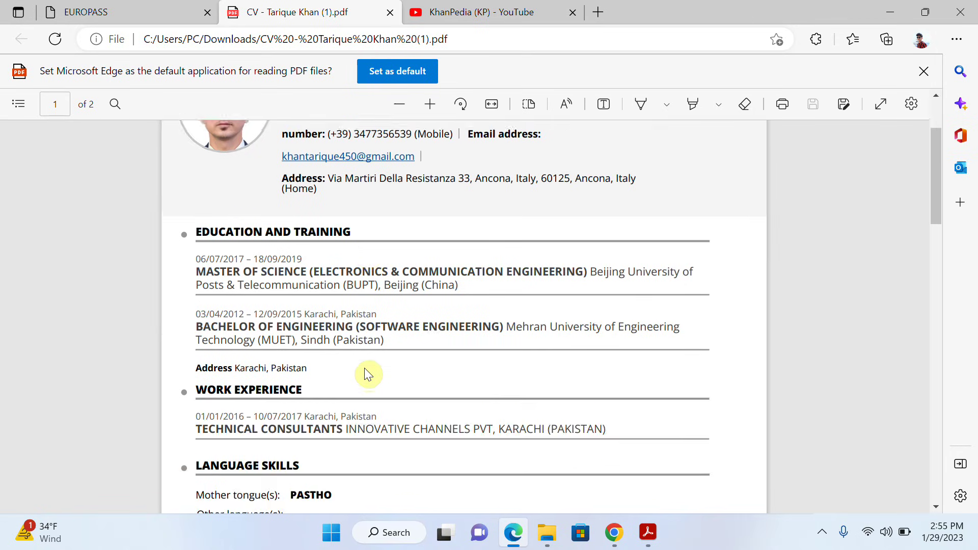
{"action": "scroll", "coordinate": [365, 368], "scroll_direction": "up", "scroll_amount": 3}
- Switch to the YouTube channel home page tab, leaving the CV PDF open
{"action": "left_click", "coordinate": [504, 15]}
{"action": "left_click", "coordinate": [314, 7]}
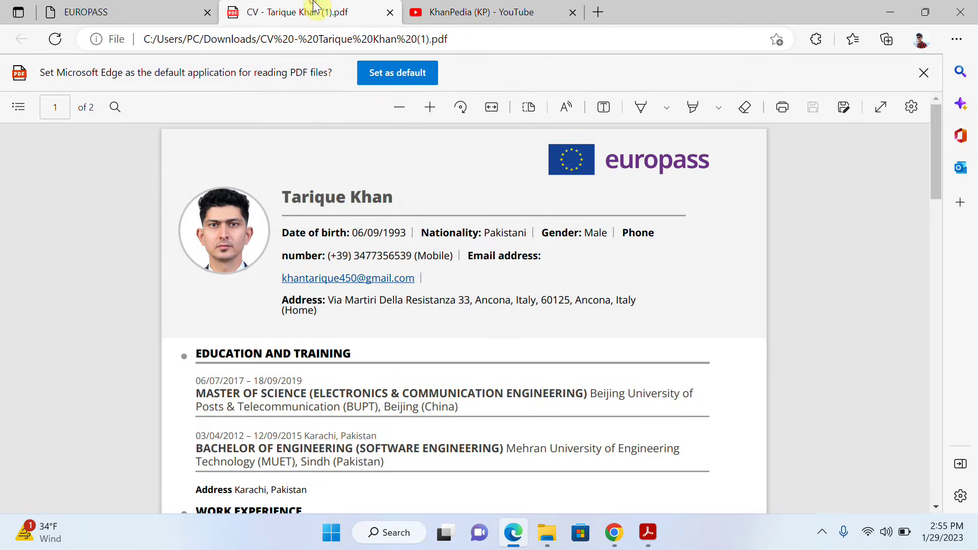
{"action": "scroll", "coordinate": [461, 310], "scroll_direction": "down", "scroll_amount": 1}
{"action": "left_click", "coordinate": [482, 7]}
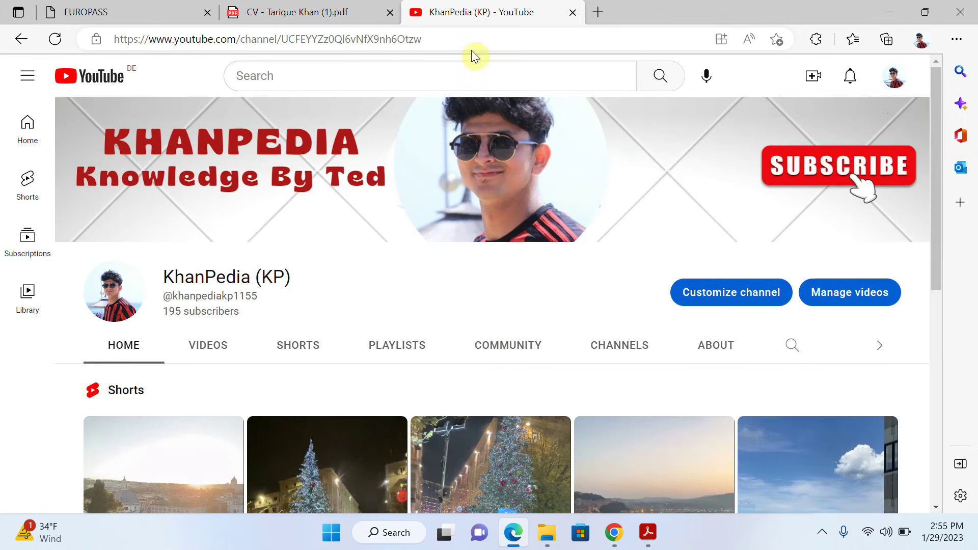
{"action": "scroll", "coordinate": [492, 350], "scroll_direction": "down", "scroll_amount": 2}
{"action": "scroll", "coordinate": [492, 350], "scroll_direction": "up", "scroll_amount": 2}
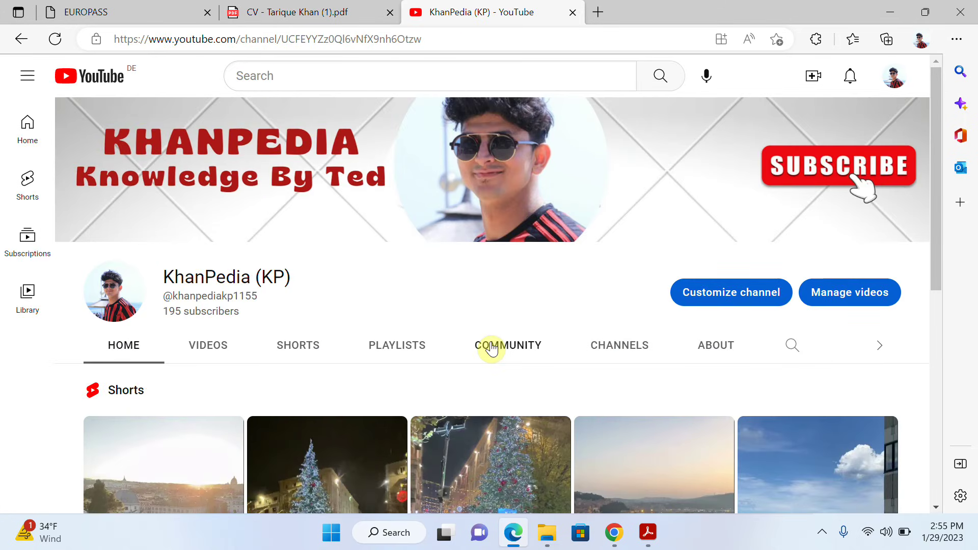